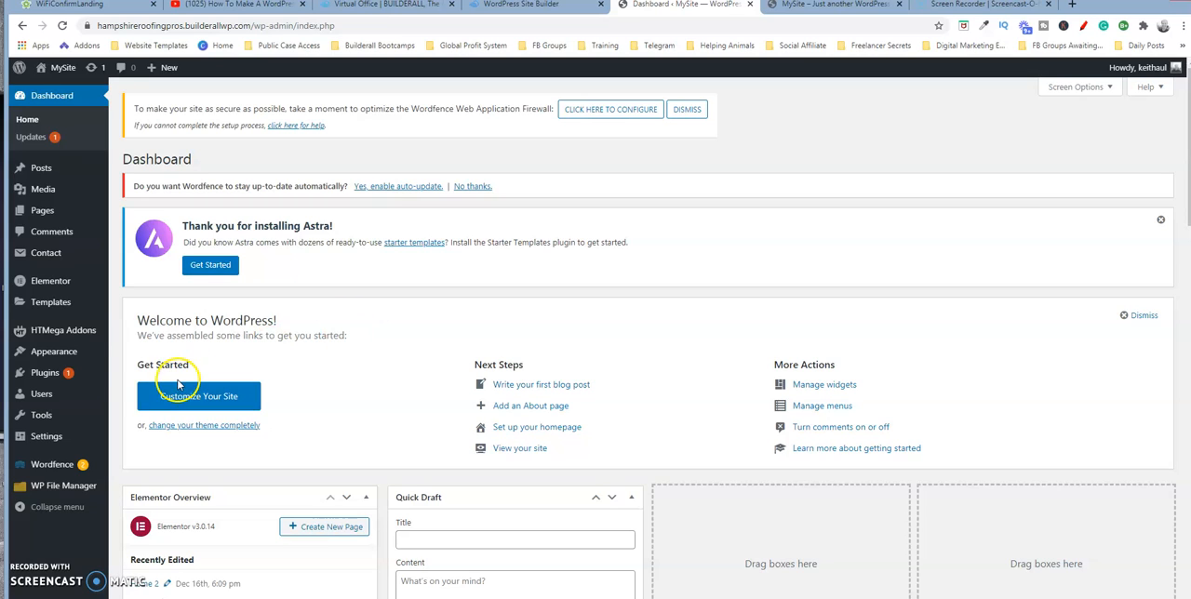
Open the contact form "Contact form Hampshire Roofing Pros" and copy its shortcode.
{"action": "mouse_move", "coordinate": [89, 304]}
{"action": "mouse_move", "coordinate": [53, 253]}
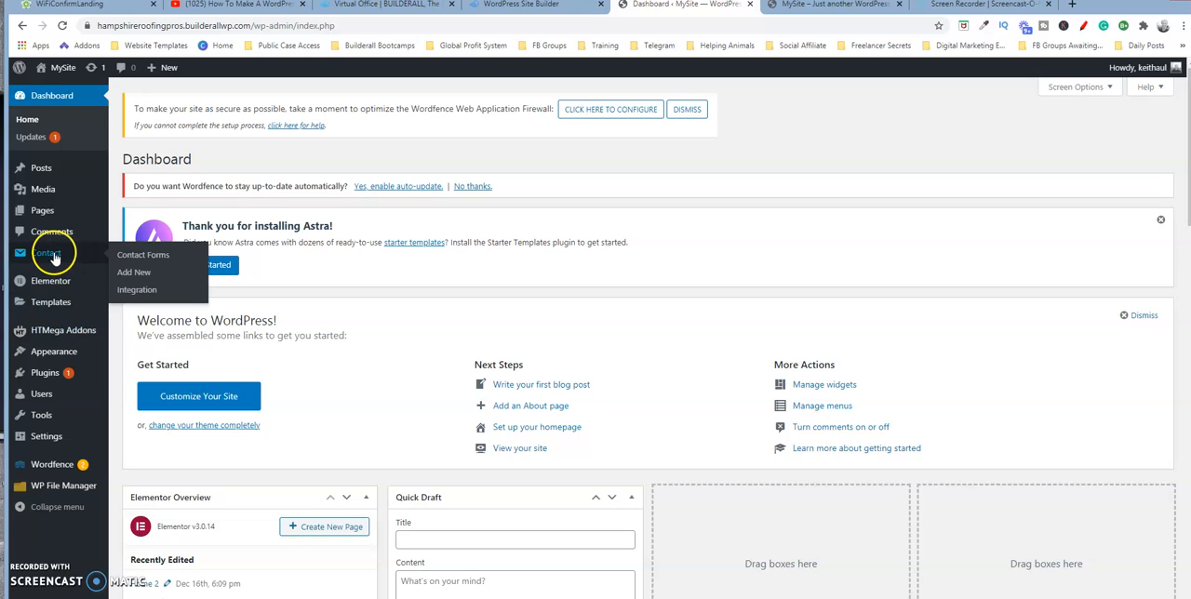
{"action": "left_click", "coordinate": [128, 260]}
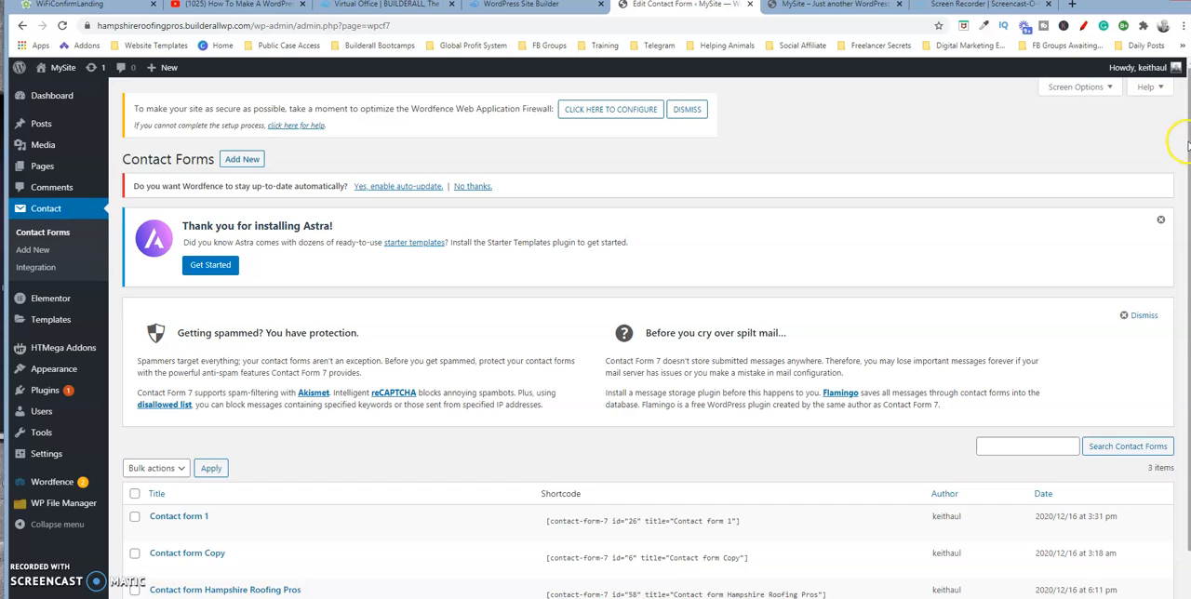
{"action": "scroll", "coordinate": [1187, 145], "scroll_direction": "down", "scroll_amount": 1}
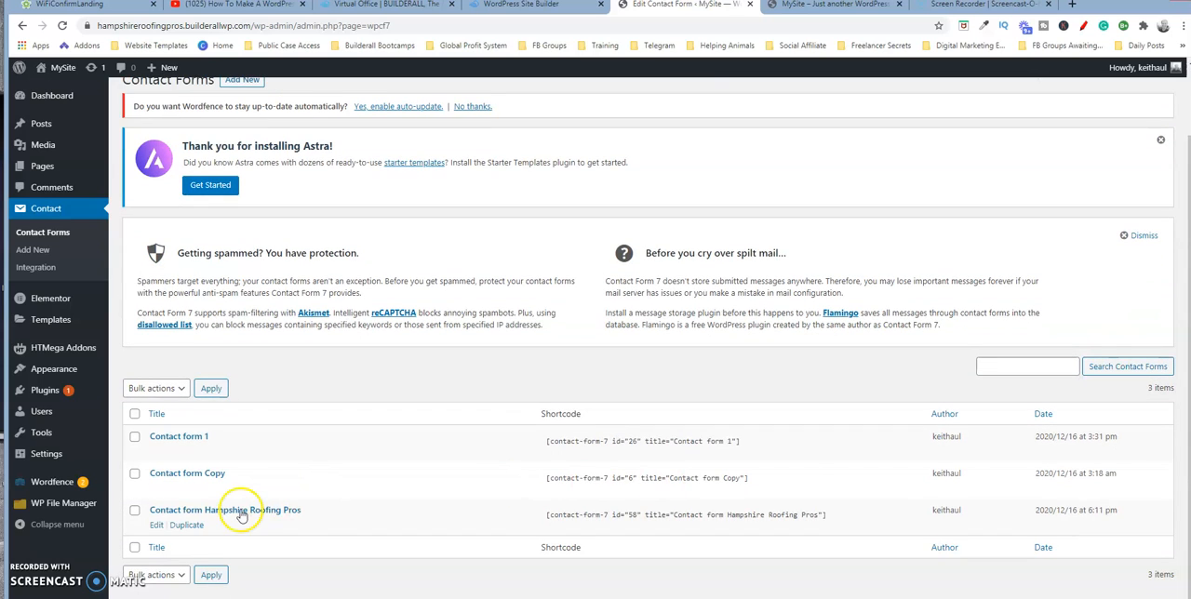
{"action": "left_click", "coordinate": [170, 514]}
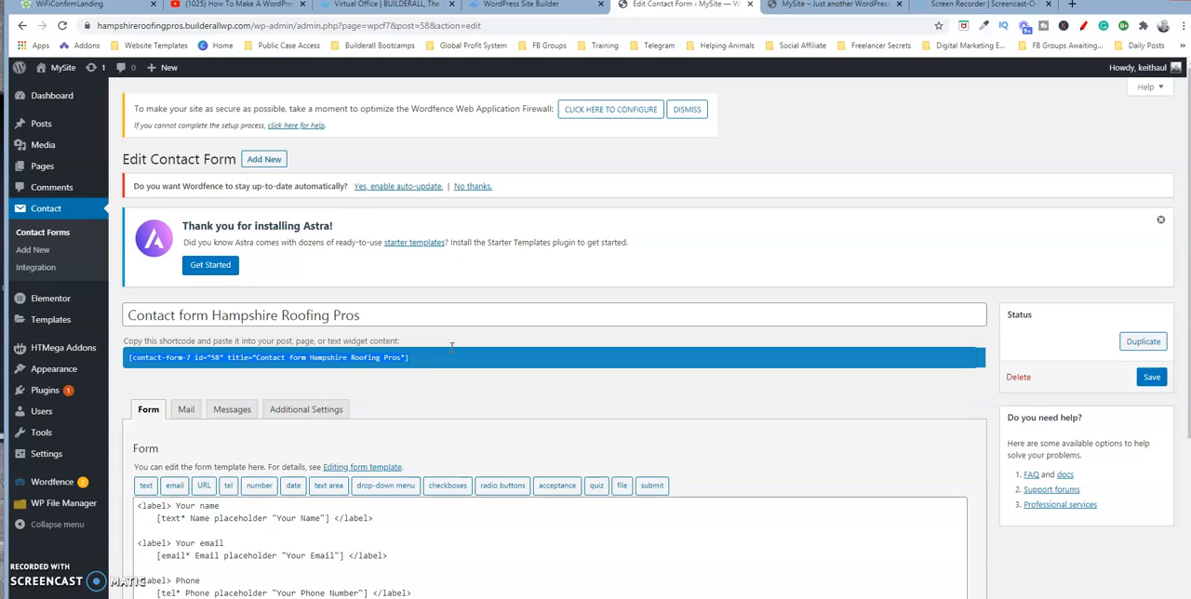
{"action": "left_click", "coordinate": [358, 392]}
Open the Home 2 draft from the list of all pages for editing with Elementor.
{"action": "mouse_move", "coordinate": [39, 166]}
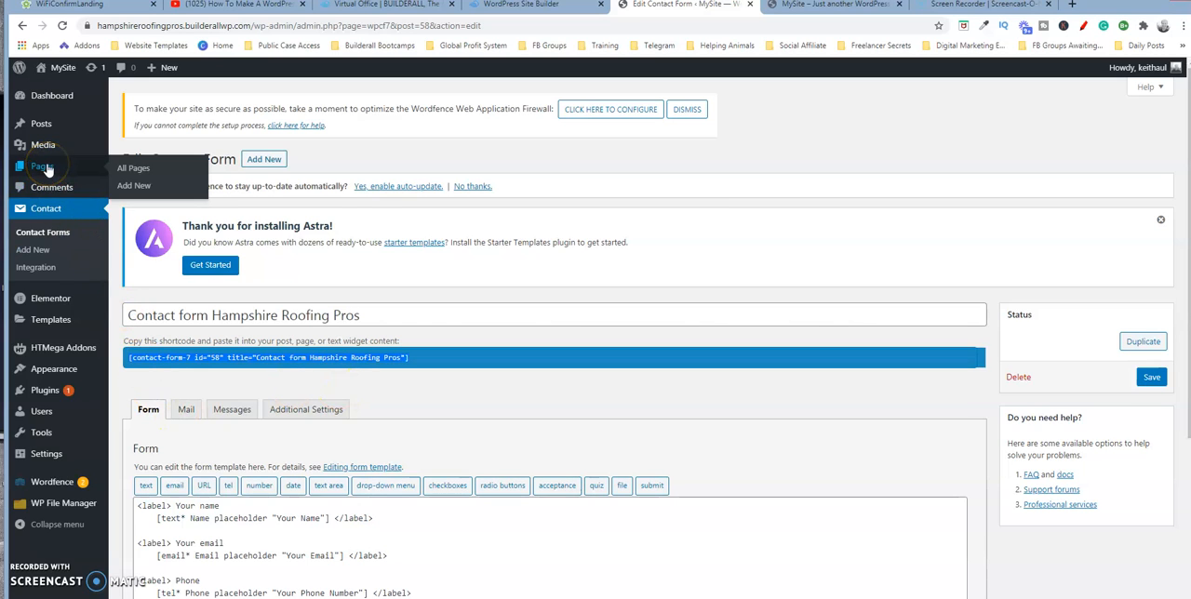
{"action": "left_click", "coordinate": [146, 170]}
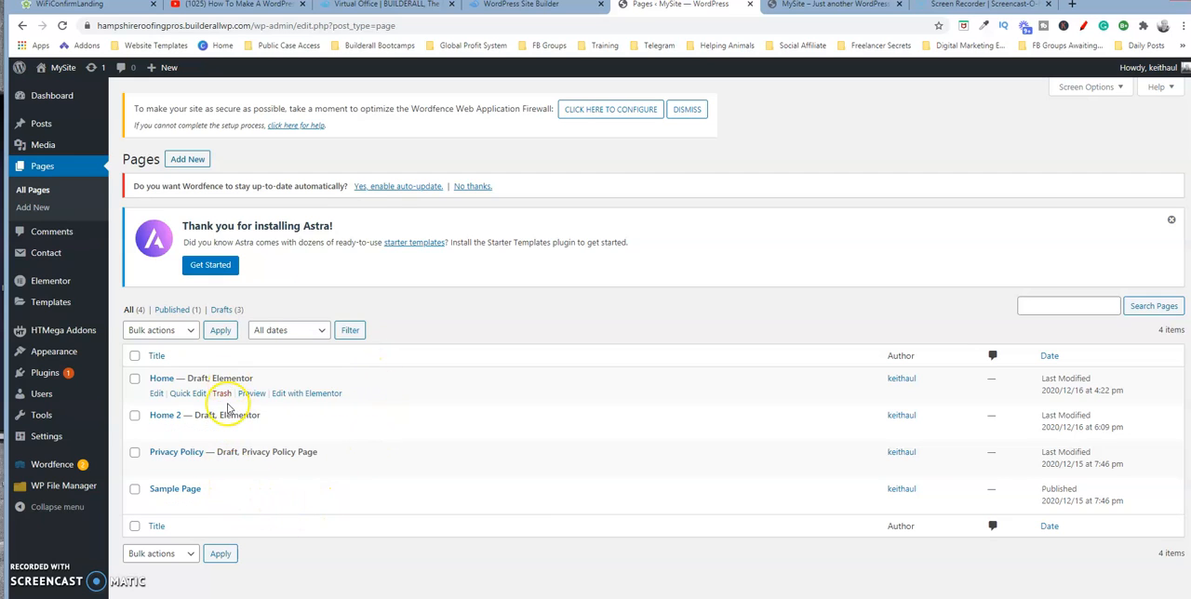
{"action": "left_click", "coordinate": [168, 418]}
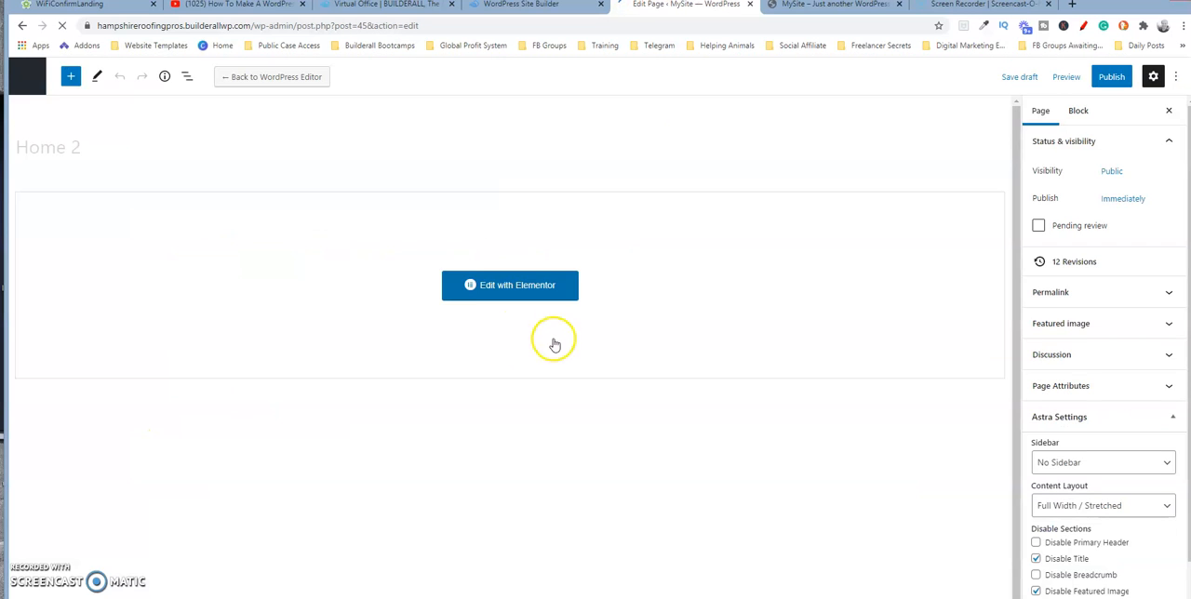
{"action": "left_click", "coordinate": [530, 290]}
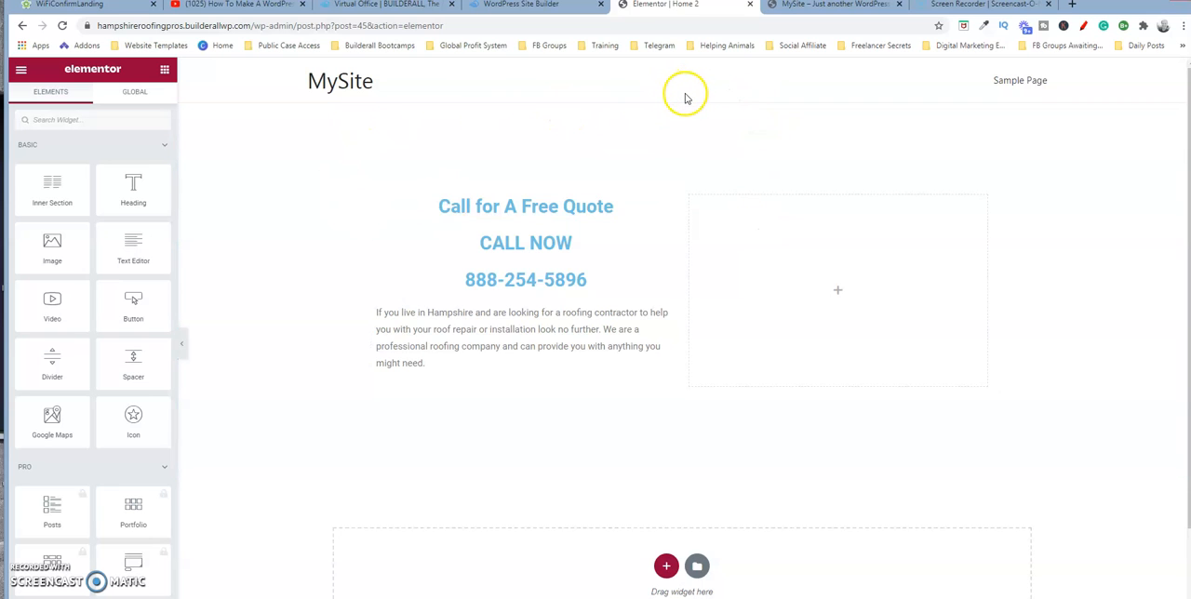
{"action": "mouse_move", "coordinate": [682, 102]}
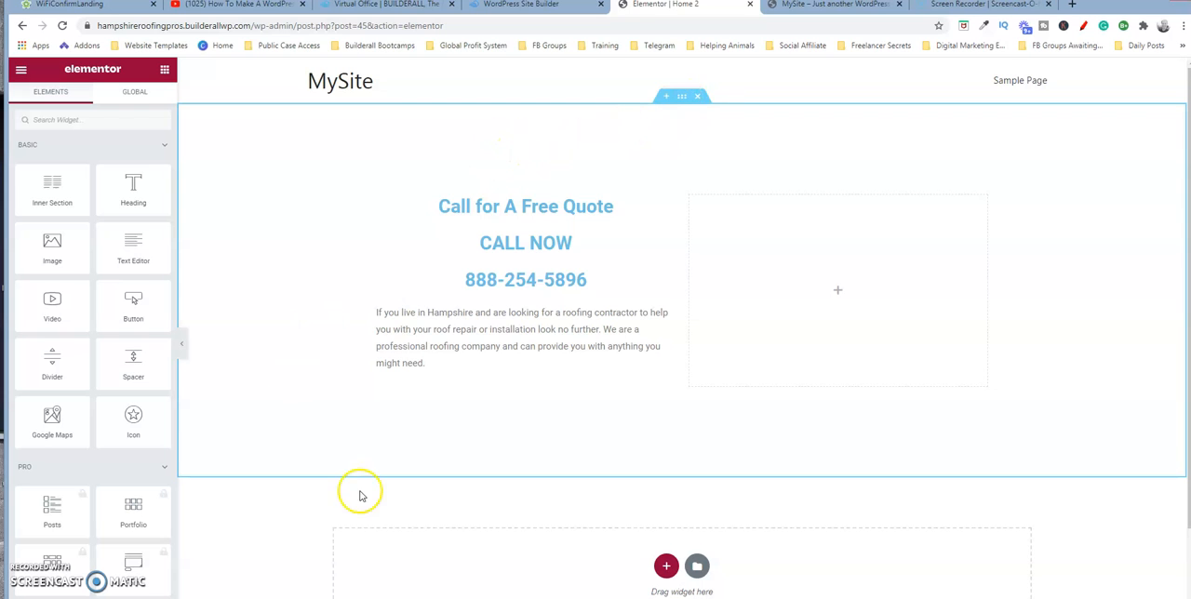
{"action": "left_click", "coordinate": [600, 257]}
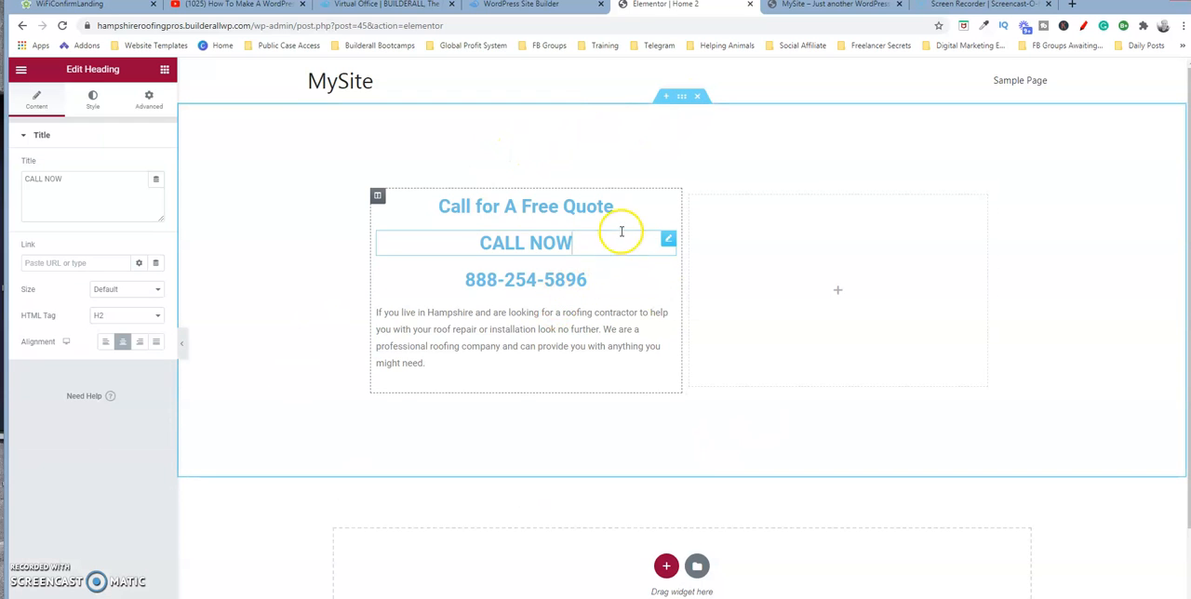
{"action": "left_click", "coordinate": [759, 235]}
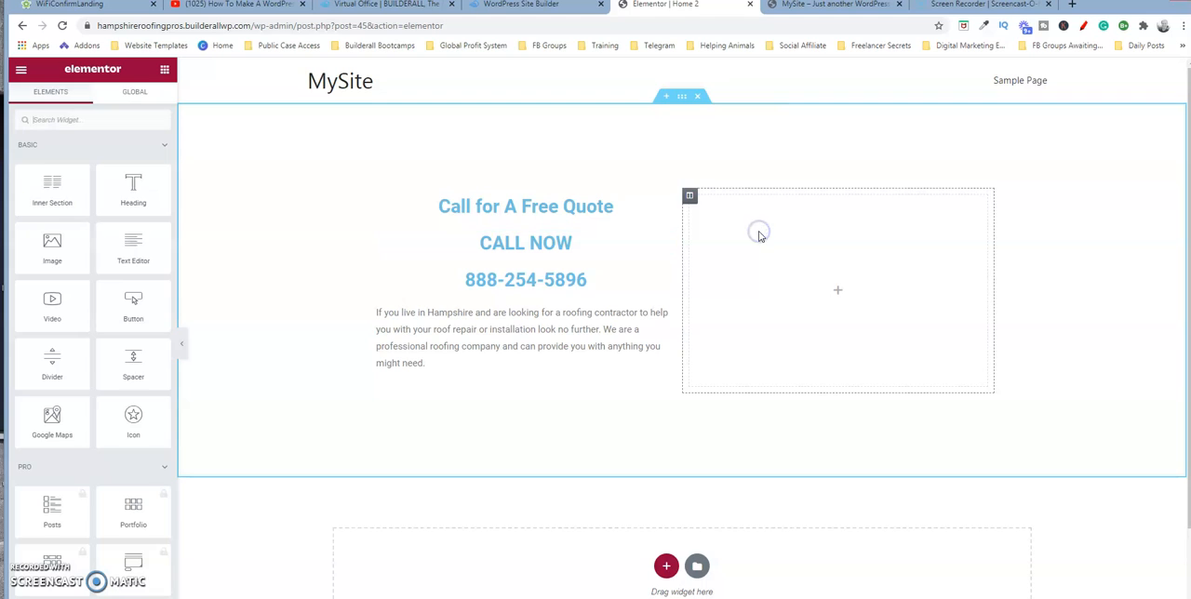
{"action": "left_click", "coordinate": [774, 224]}
{"action": "left_click", "coordinate": [672, 245]}
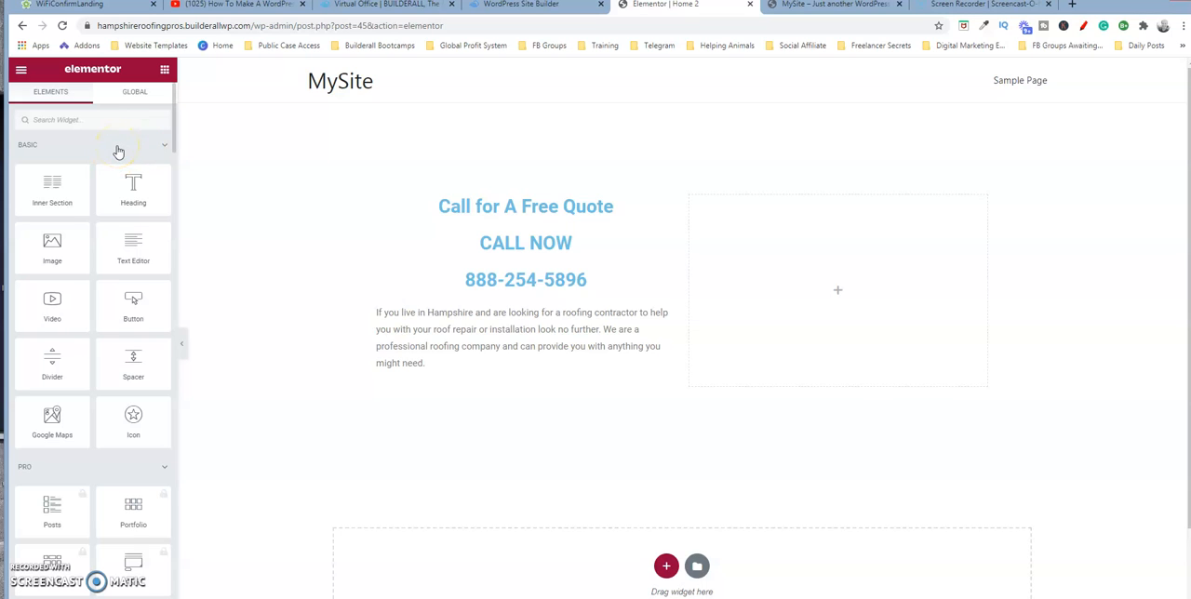
Collapse the Basic and Pro widget categories, leaving the General widgets expanded.
{"action": "left_click", "coordinate": [138, 154]}
{"action": "left_click", "coordinate": [163, 147]}
{"action": "left_click", "coordinate": [163, 149]}
{"action": "left_click", "coordinate": [163, 181]}
{"action": "left_click", "coordinate": [162, 218]}
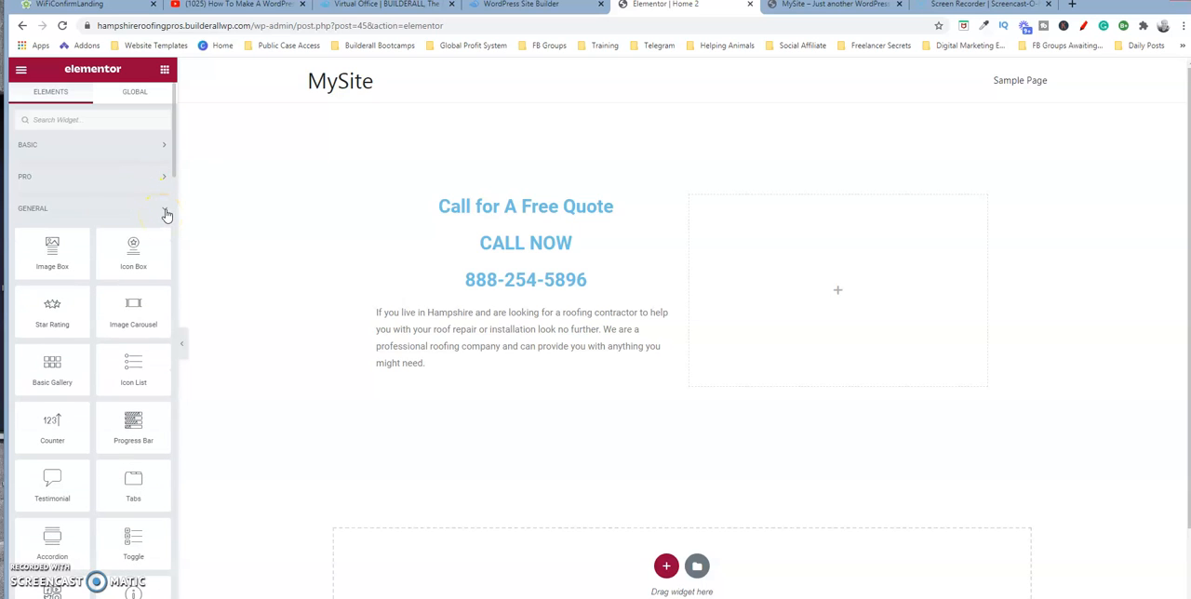
Add a Shortcode widget to the empty column beside the quote text and paste the copied [contact-form-7 id="58" title="Contact form Hampshire Roofing Pros"] shortcode into it.
{"action": "scroll", "coordinate": [171, 166], "scroll_direction": "down", "scroll_amount": 5}
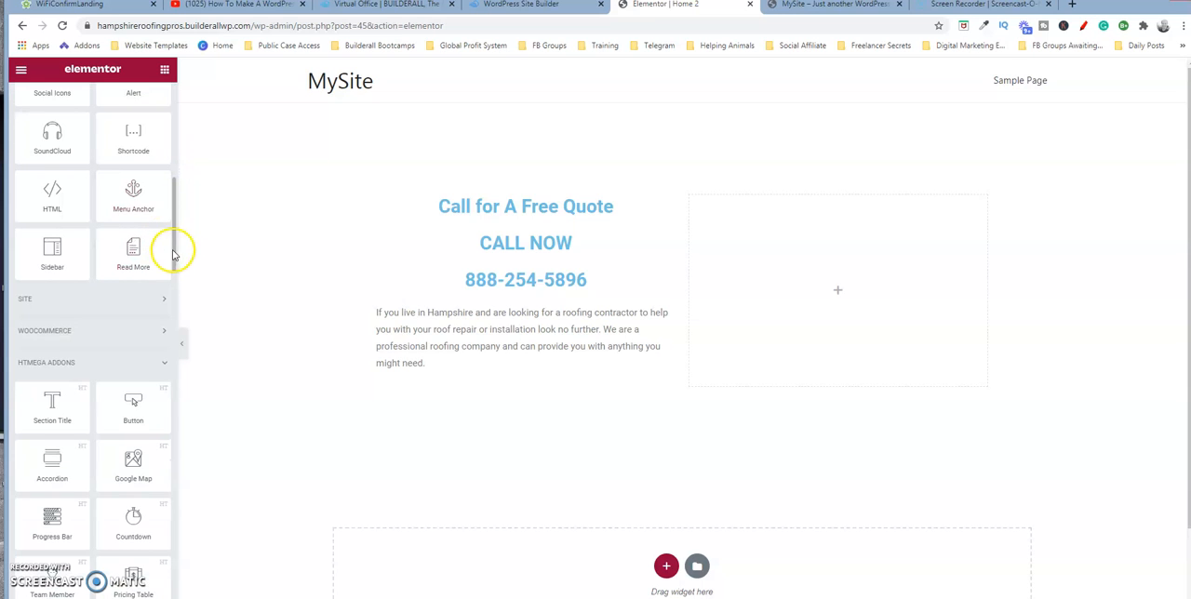
{"action": "mouse_move", "coordinate": [176, 259]}
{"action": "left_mouse_down"}
{"action": "mouse_move", "coordinate": [172, 165]}
{"action": "mouse_move", "coordinate": [181, 261]}
{"action": "mouse_move", "coordinate": [162, 242]}
{"action": "mouse_move", "coordinate": [179, 247]}
{"action": "left_mouse_up"}
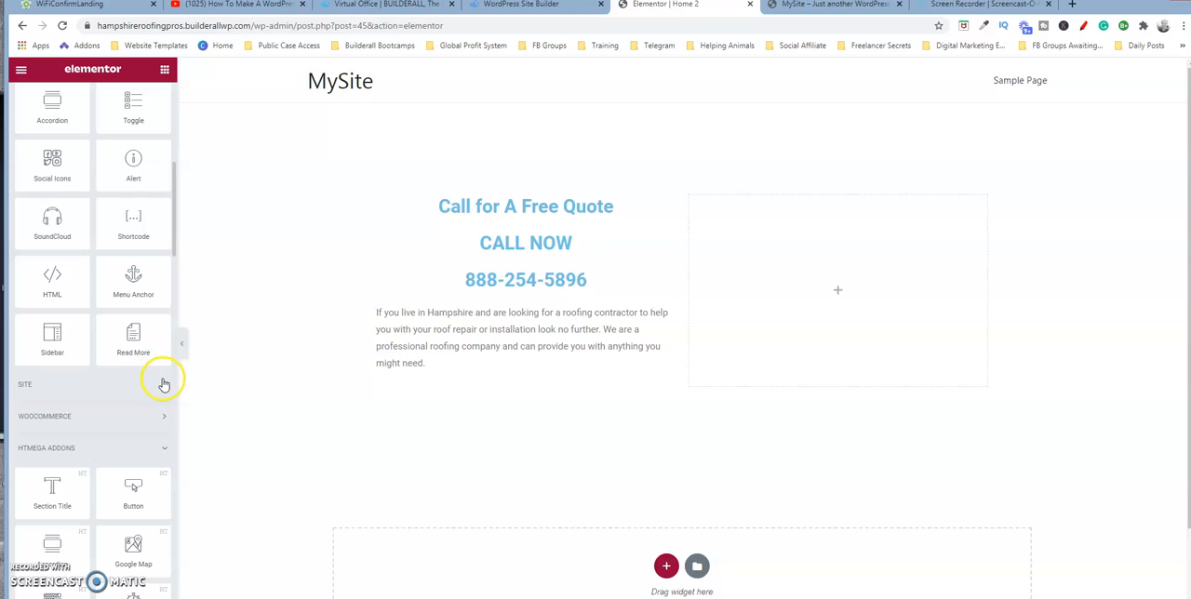
{"action": "left_click_drag", "start_coordinate": [174, 244], "coordinate": [178, 158]}
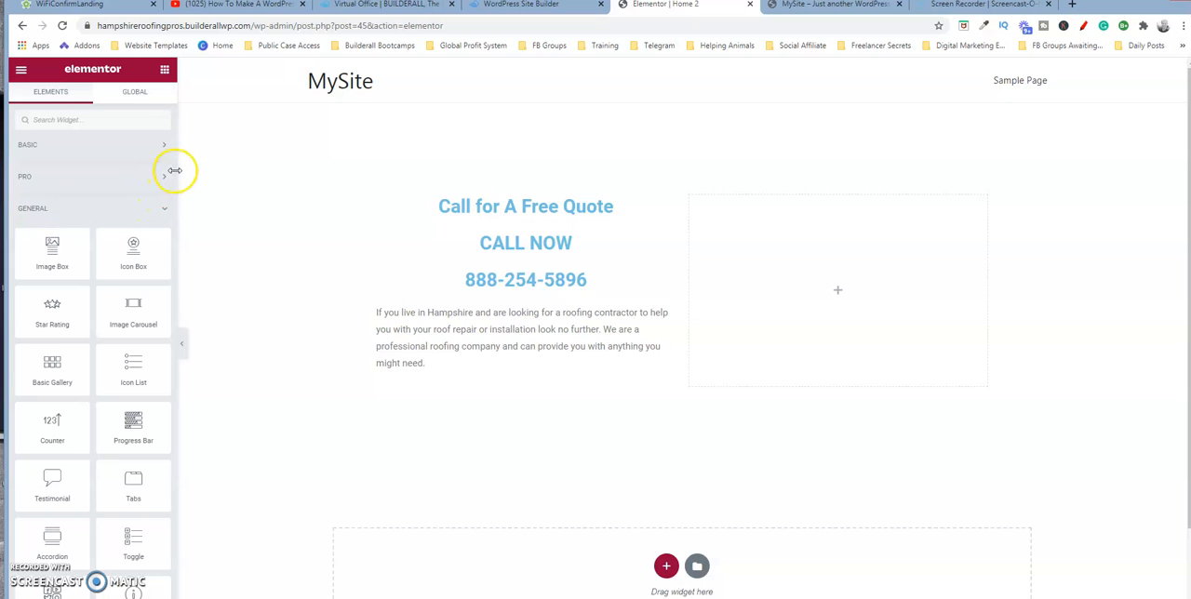
{"action": "scroll", "coordinate": [57, 225], "scroll_direction": "down", "scroll_amount": 1}
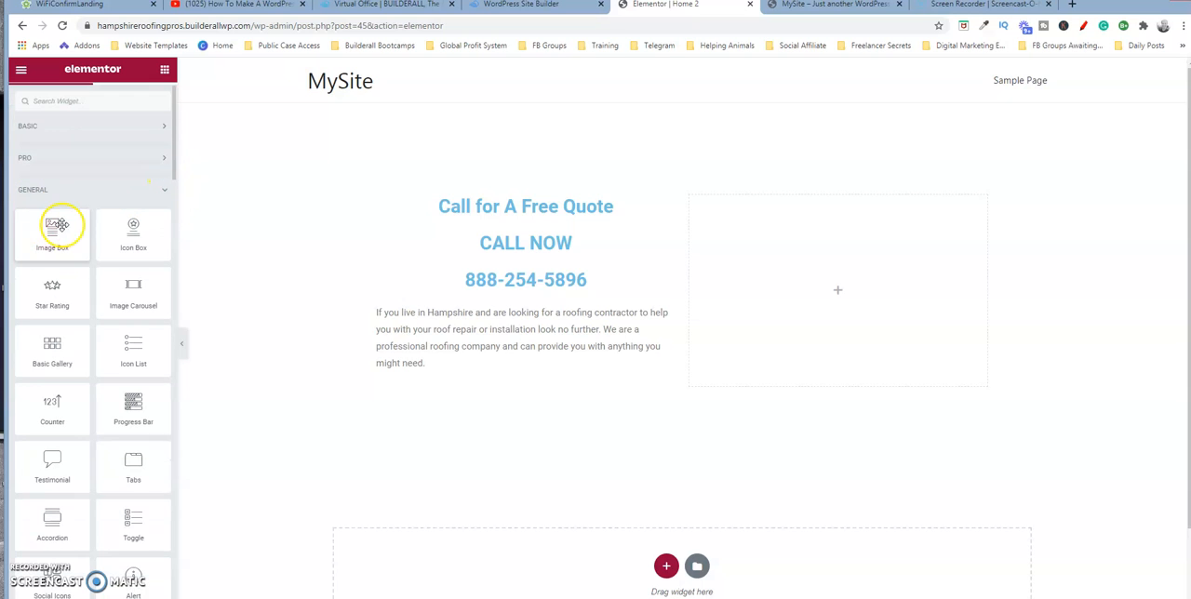
{"action": "scroll", "coordinate": [57, 224], "scroll_direction": "down", "scroll_amount": 5}
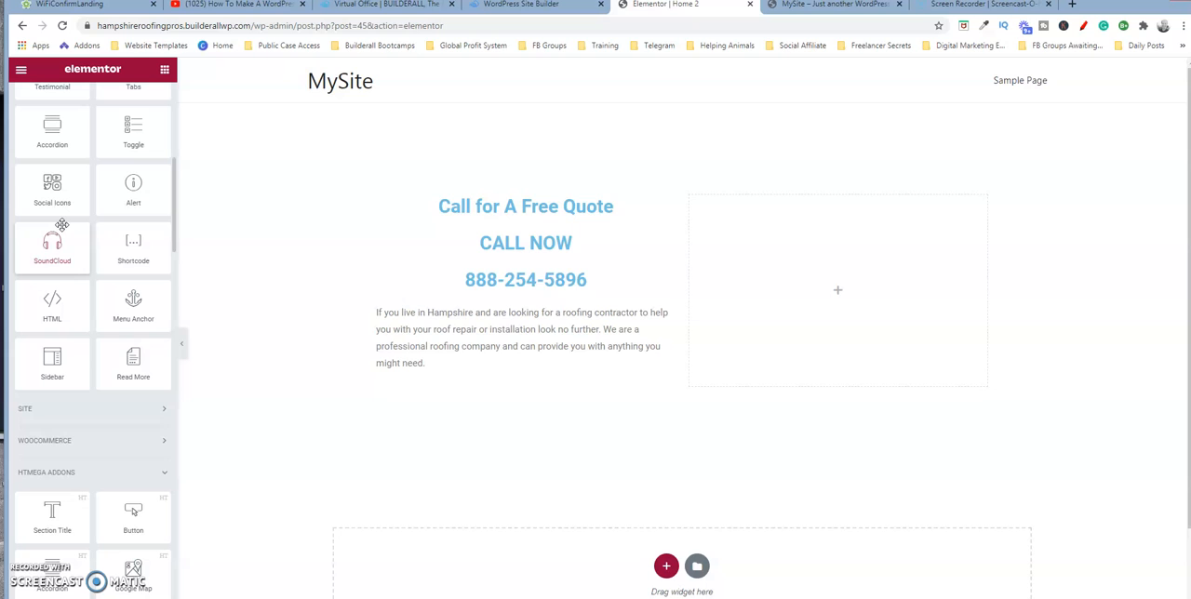
{"action": "left_click_drag", "start_coordinate": [133, 244], "coordinate": [773, 259]}
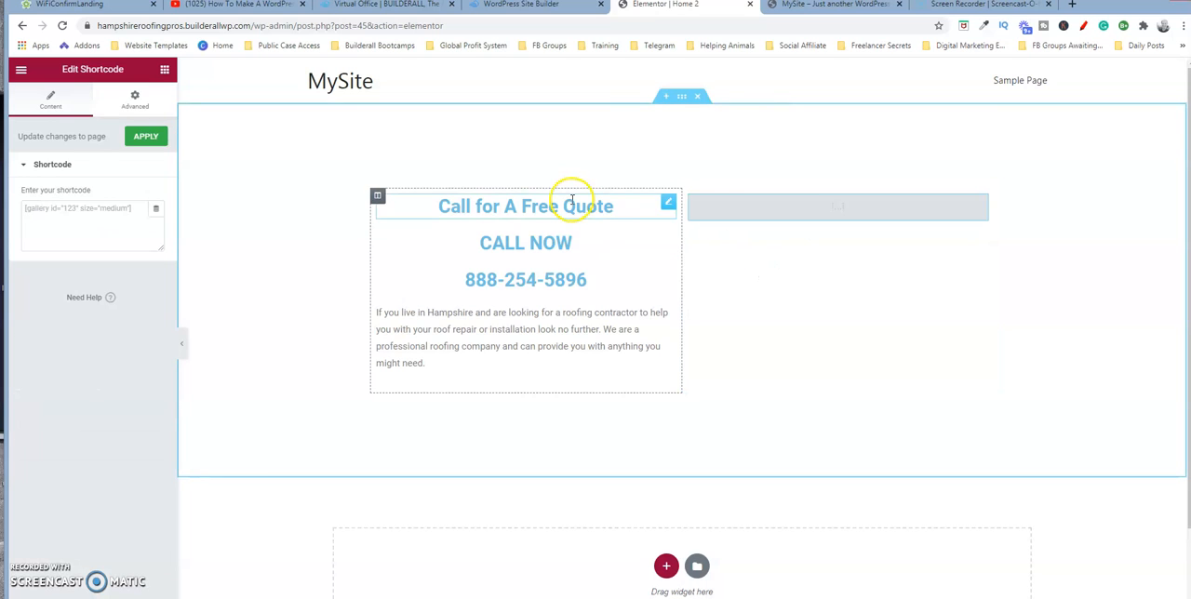
{"action": "left_click", "coordinate": [144, 207]}
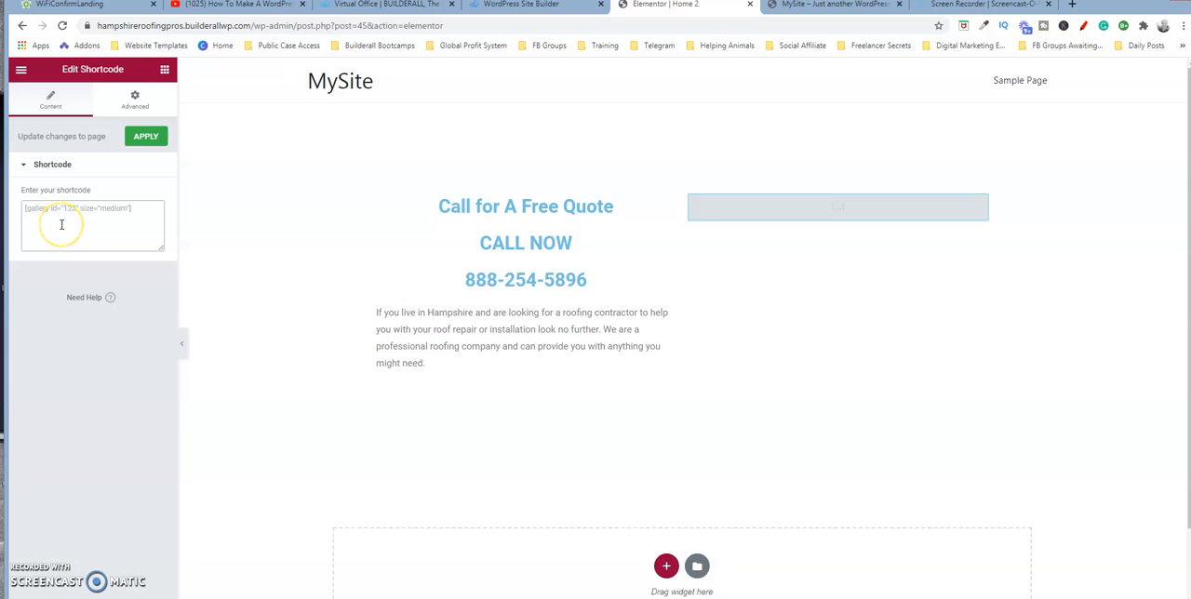
{"action": "type", "text": "[contact-form-7 id=\"58\" title=\"Contact form Hampshire Roofing Pros\"]"}
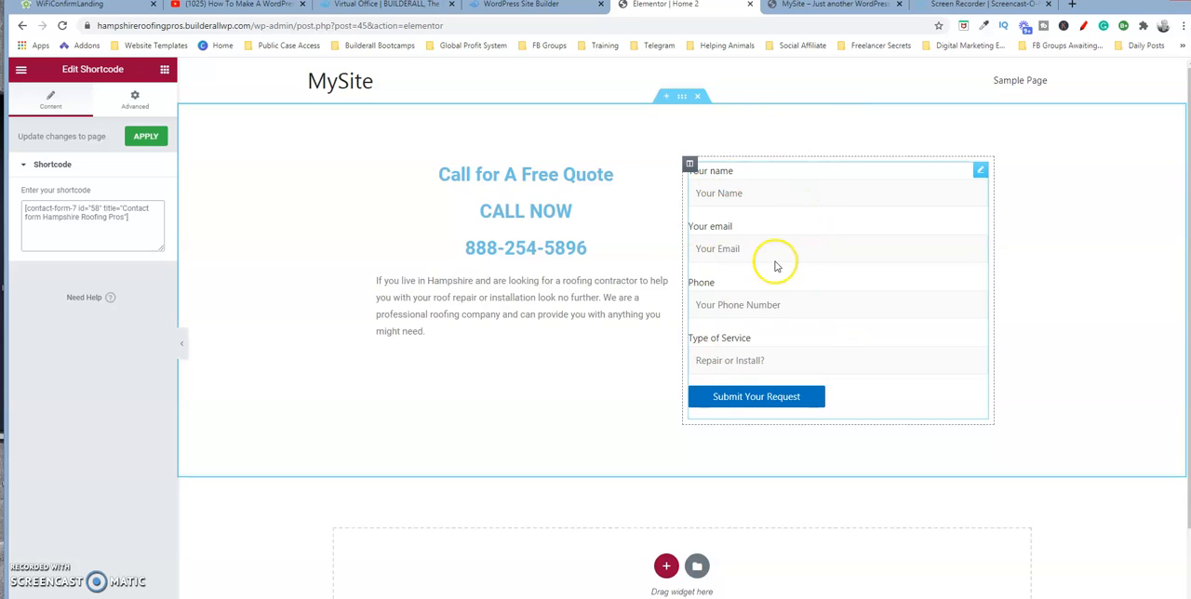
Try out the name field of the embedded contact form on the editing canvas.
{"action": "left_click", "coordinate": [750, 194]}
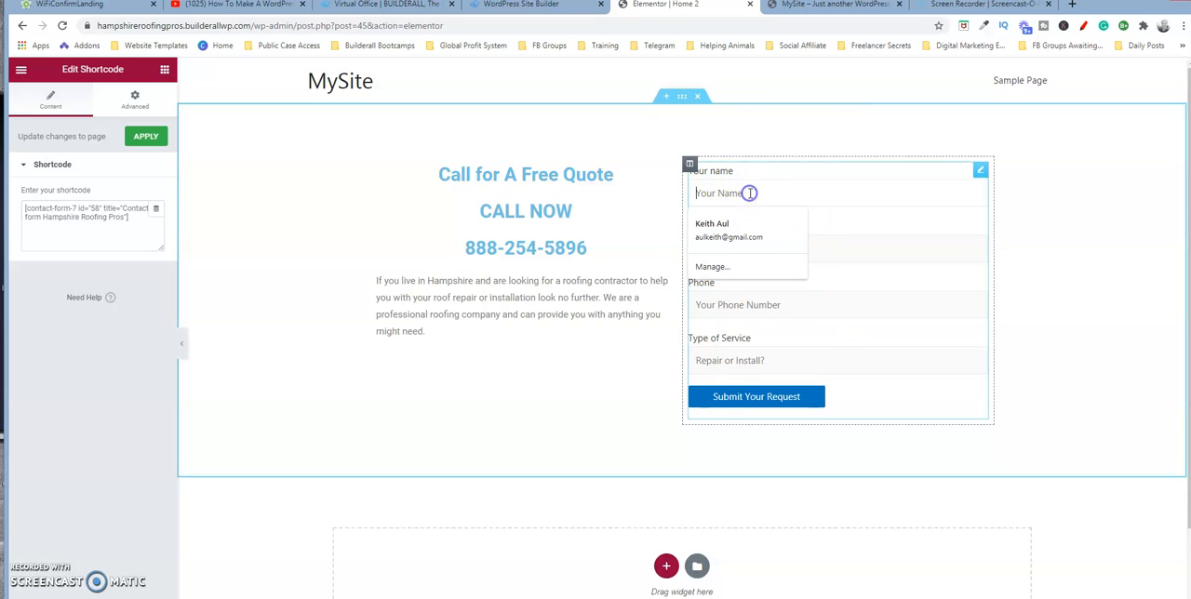
{"action": "left_click", "coordinate": [797, 197]}
{"action": "left_click", "coordinate": [367, 551]}
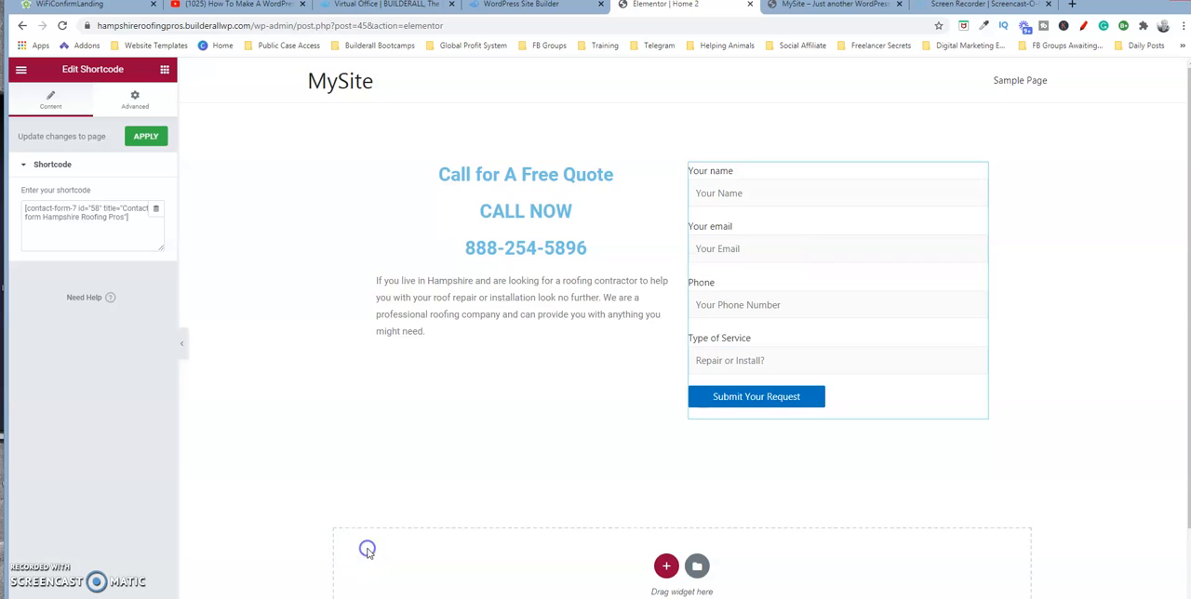
Preview the Home 2 page and check the contact form's name field there.
{"action": "scroll", "coordinate": [1182, 270], "scroll_direction": "down", "scroll_amount": 1}
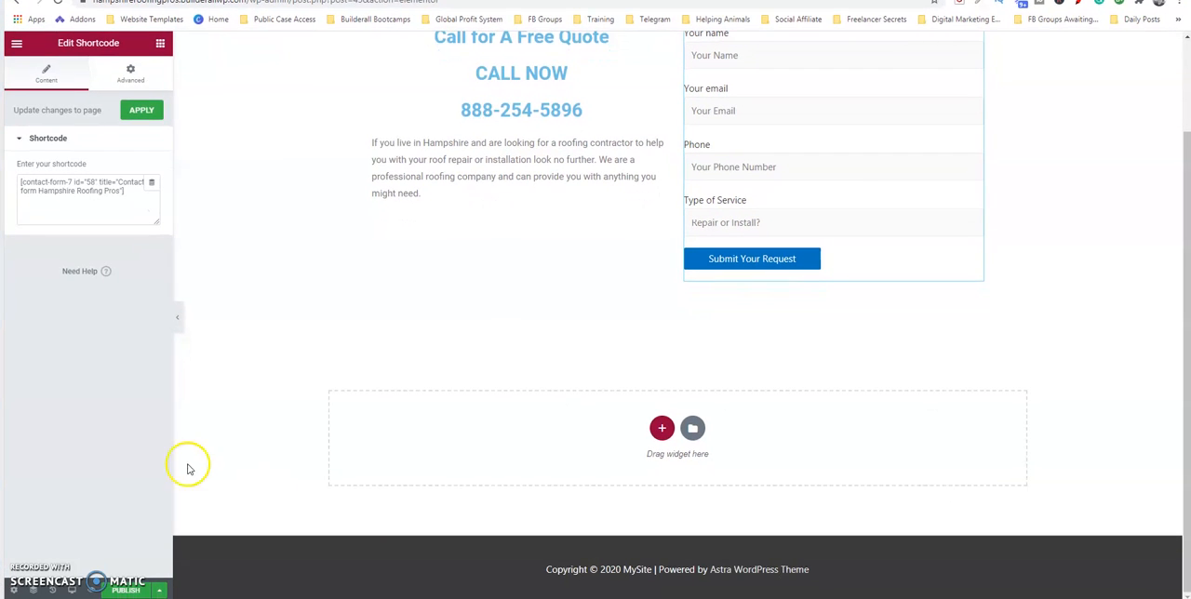
{"action": "left_click", "coordinate": [92, 593]}
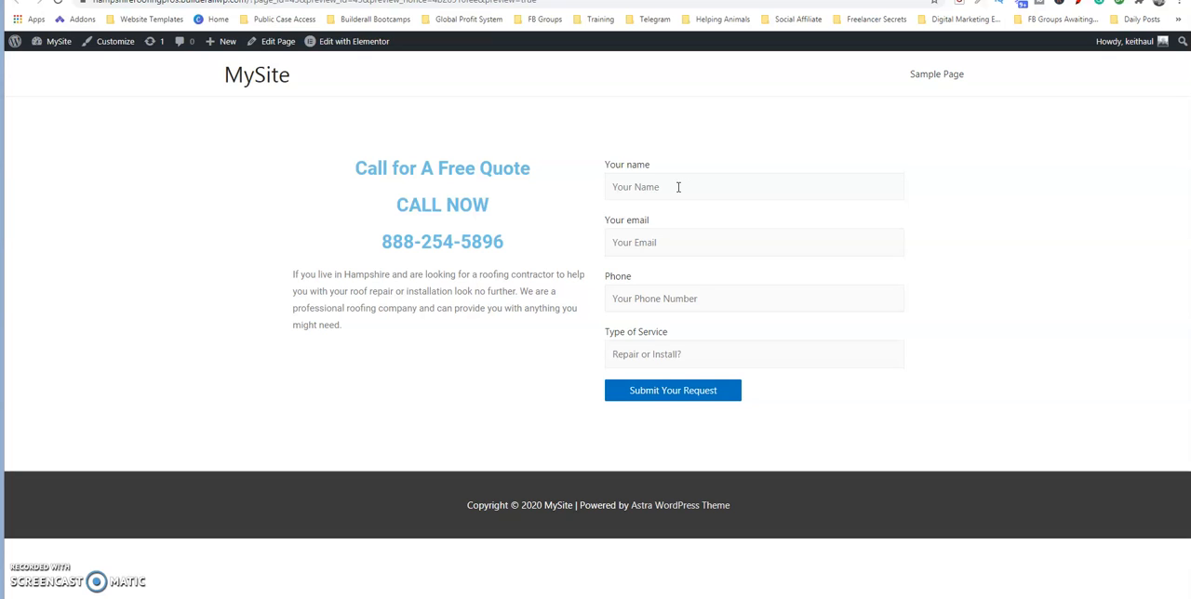
{"action": "left_click", "coordinate": [670, 189]}
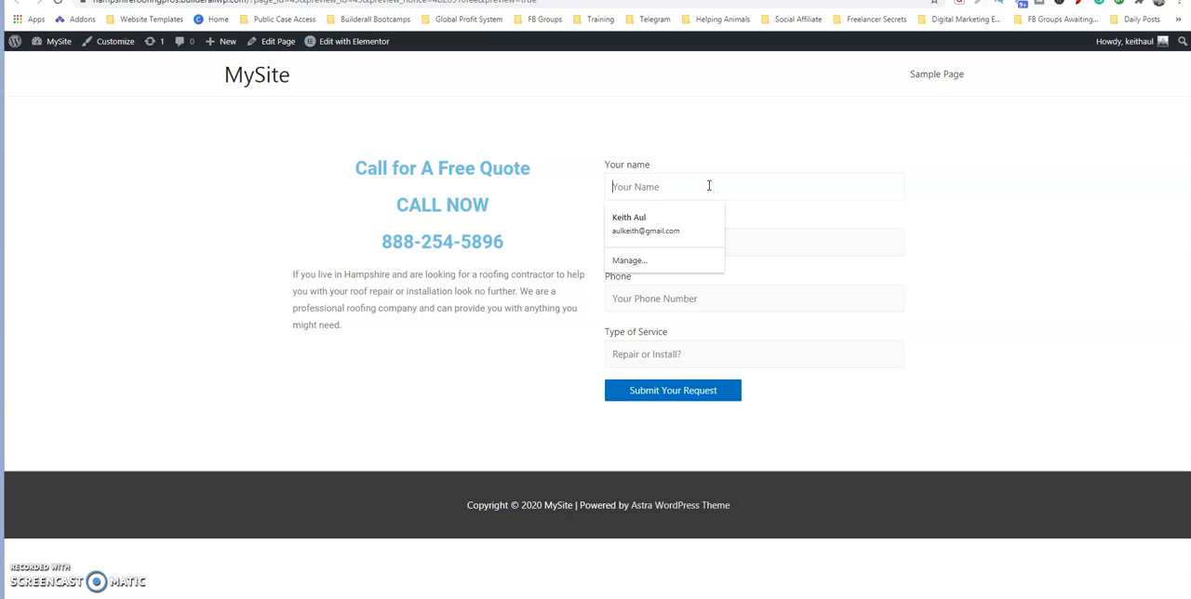
{"action": "left_click", "coordinate": [659, 163]}
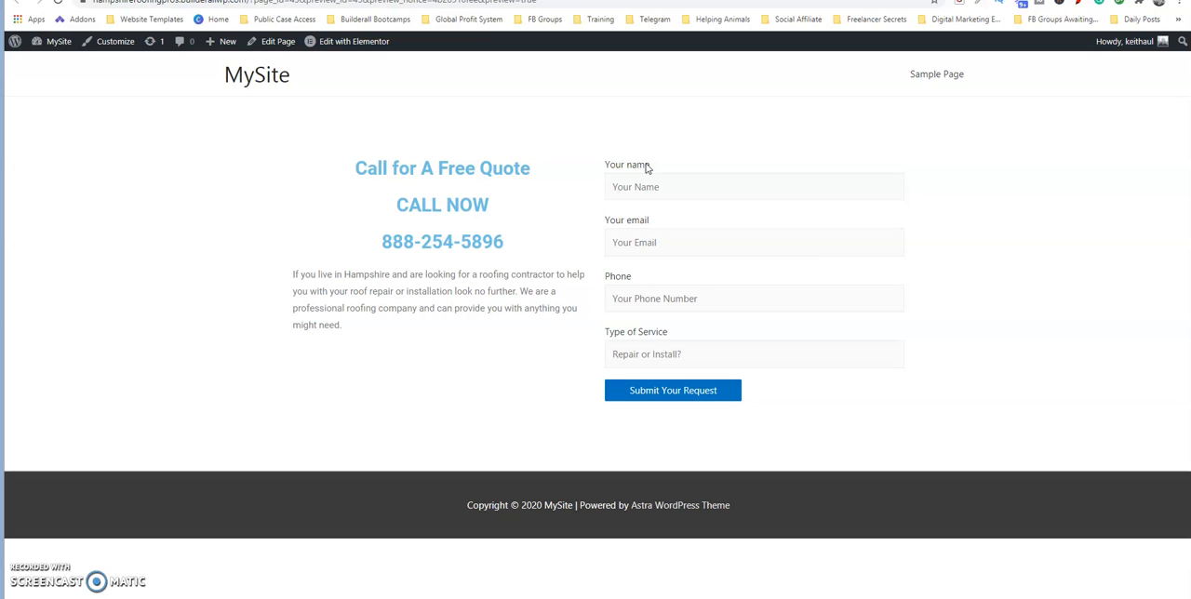
{"action": "left_click", "coordinate": [703, 187]}
{"action": "left_click", "coordinate": [682, 191]}
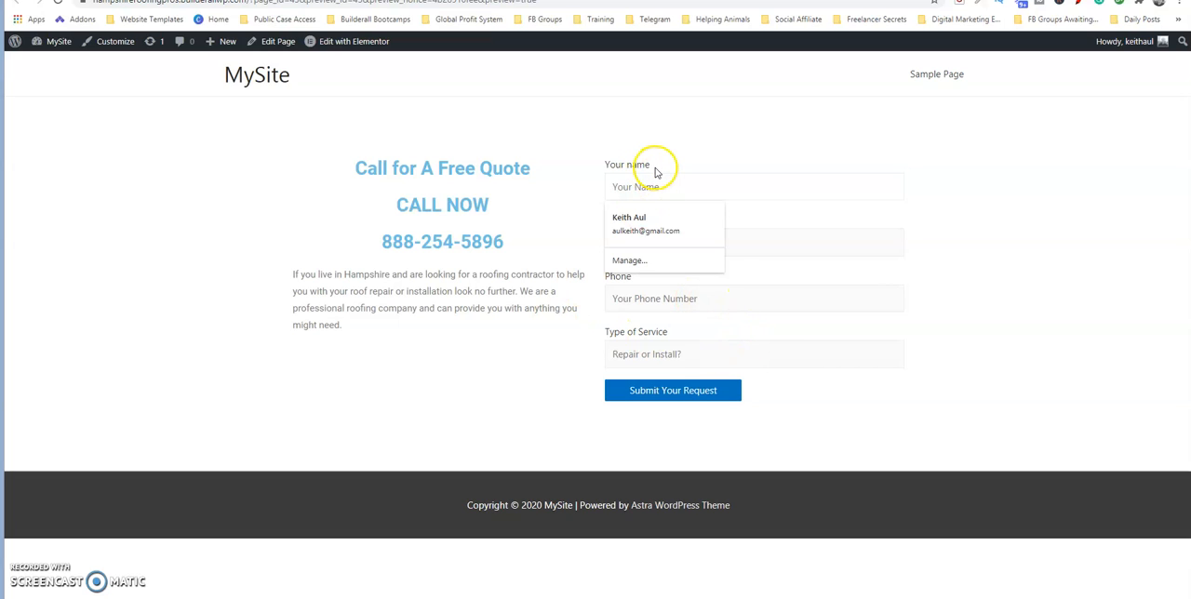
Go back to the Elementor editor of Home 2, save the page as a draft and apply the shortcode changes.
{"action": "left_click", "coordinate": [763, 0]}
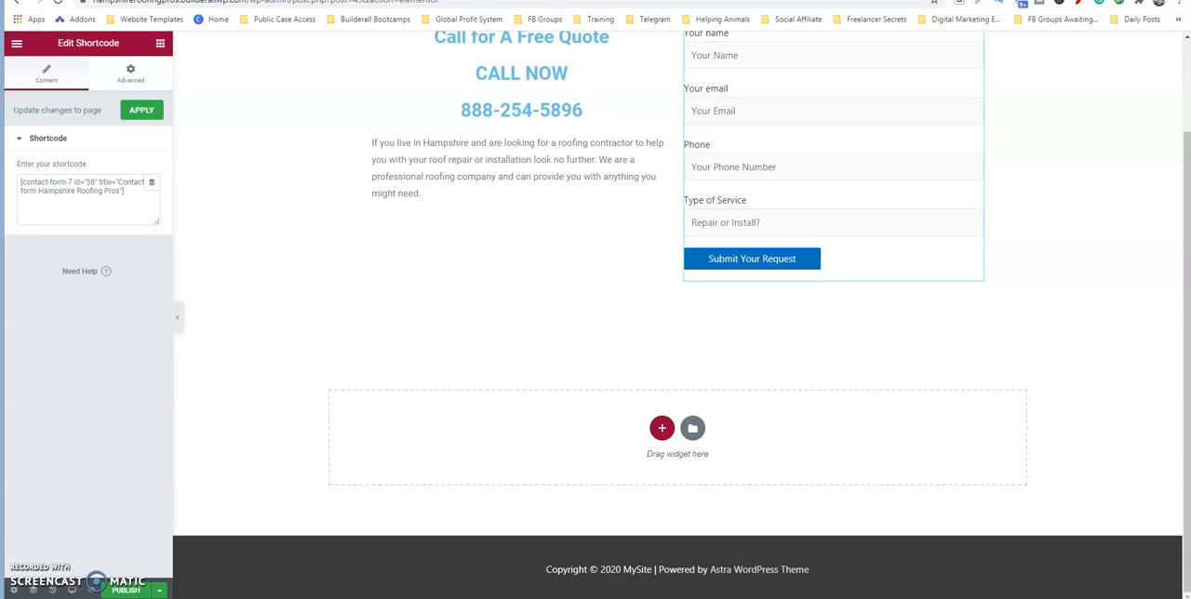
{"action": "left_click", "coordinate": [161, 591]}
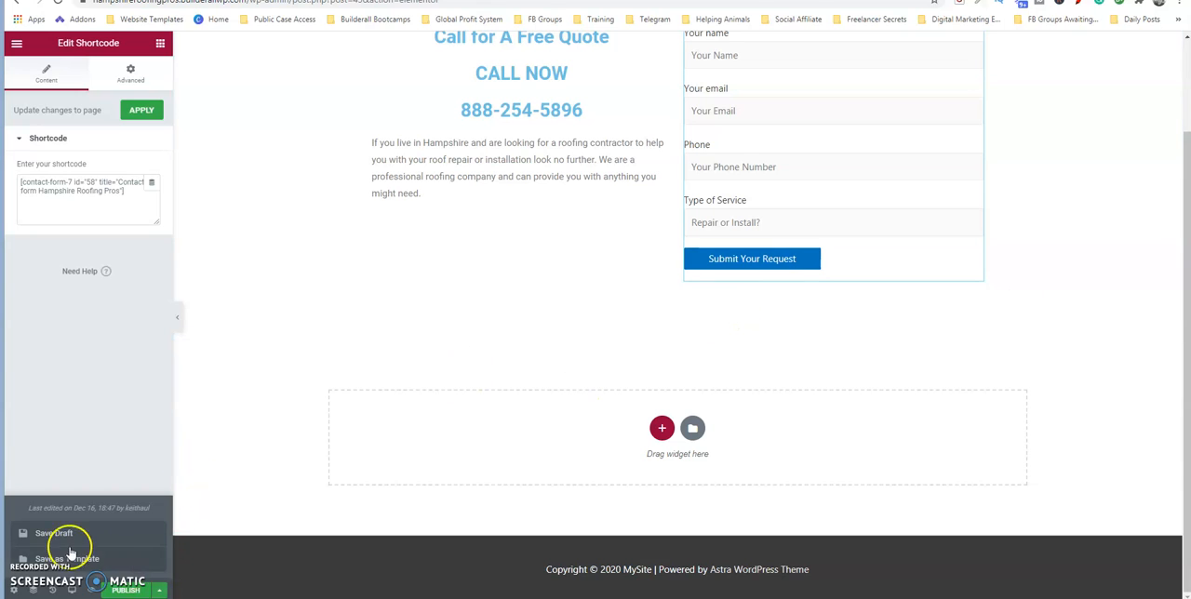
{"action": "left_click", "coordinate": [65, 535]}
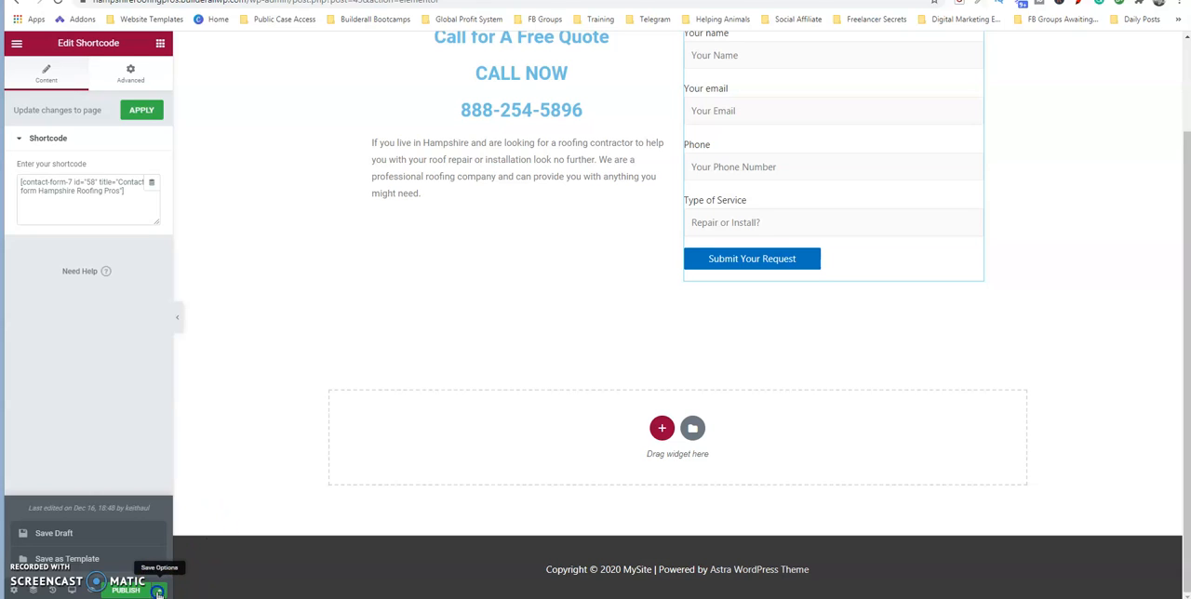
{"action": "left_click", "coordinate": [195, 349]}
{"action": "left_click", "coordinate": [140, 111]}
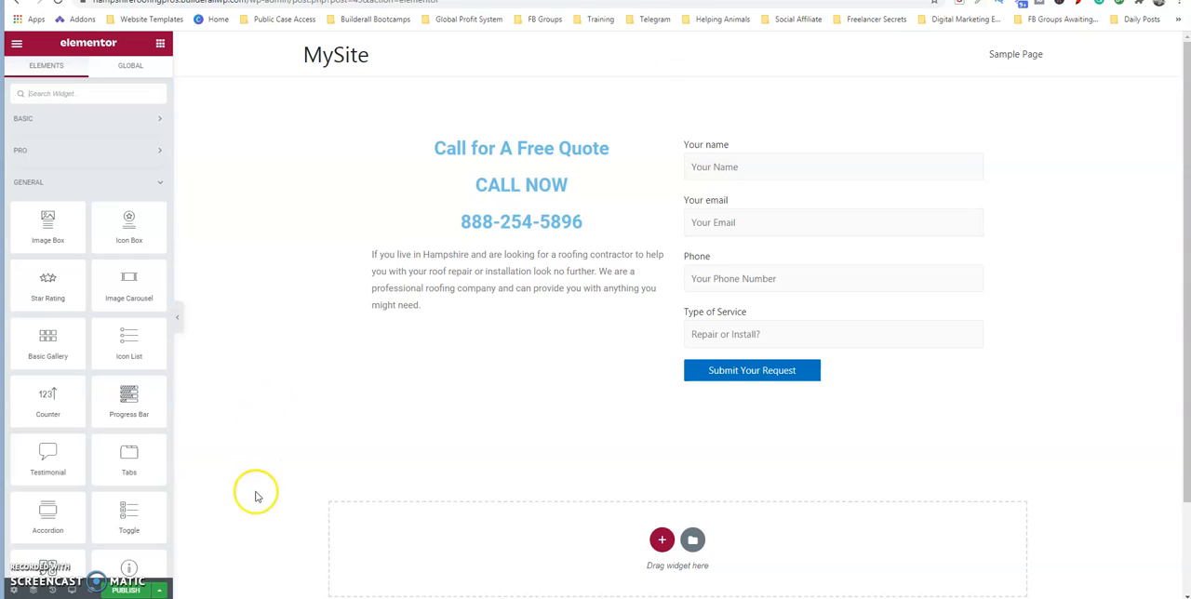
Save the Home 2 draft again and exit Elementor to the WordPress dashboard.
{"action": "left_click", "coordinate": [160, 590]}
{"action": "left_click", "coordinate": [58, 535]}
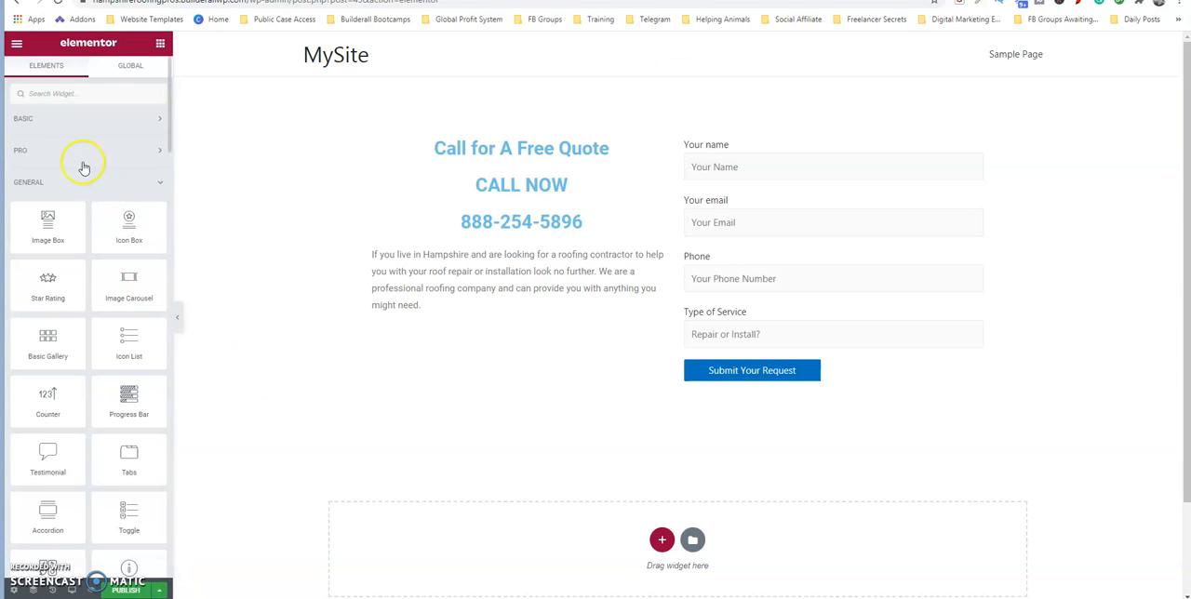
{"action": "left_click", "coordinate": [16, 43]}
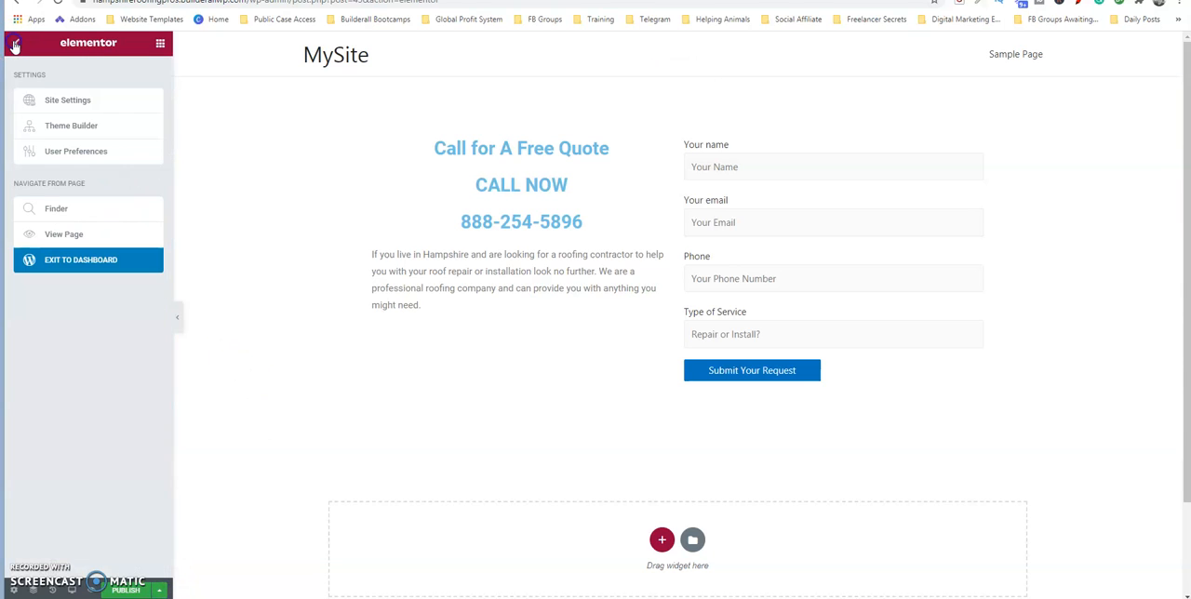
{"action": "left_click", "coordinate": [67, 264]}
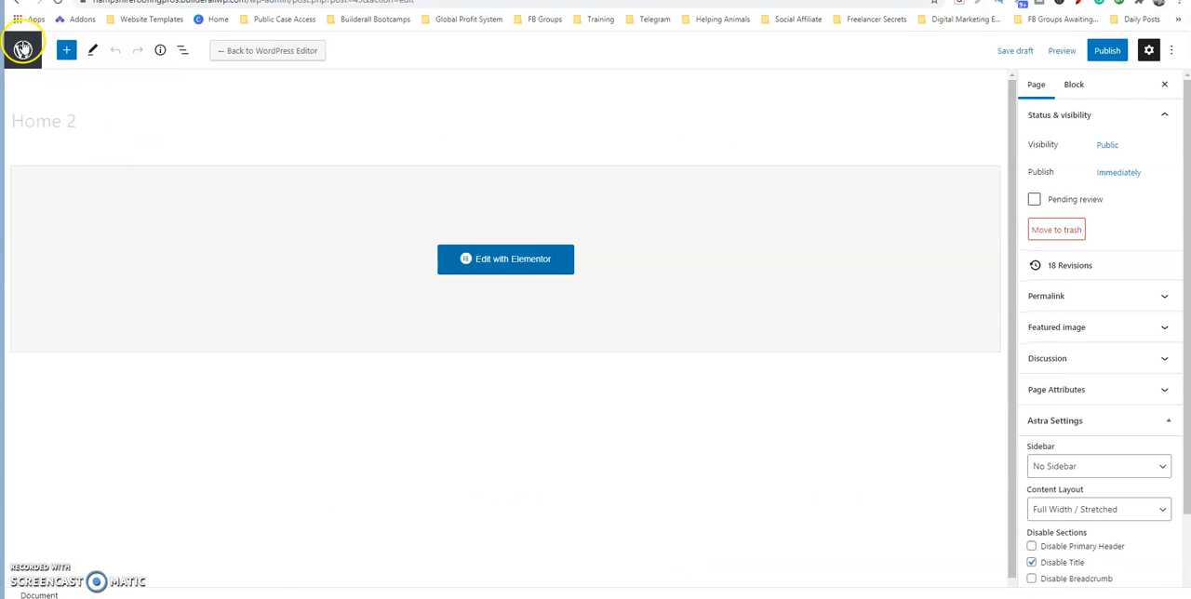
Leave the Home 2 page editor and open Contact form Hampshire Roofing Pros for editing from the contact forms list.
{"action": "left_click", "coordinate": [23, 49]}
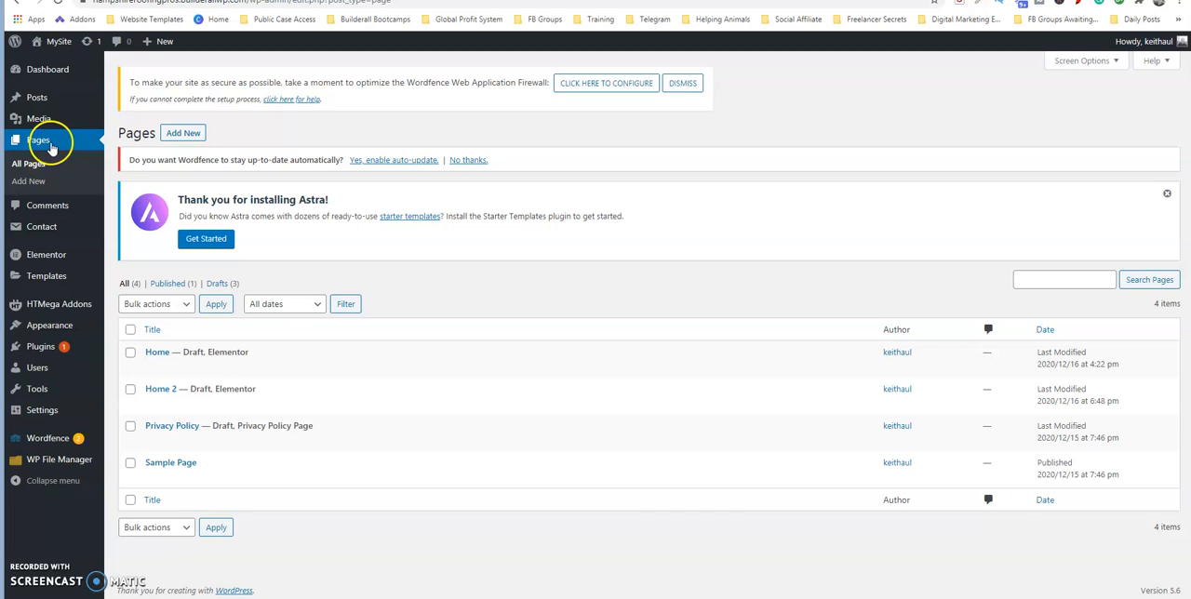
{"action": "mouse_move", "coordinate": [55, 231]}
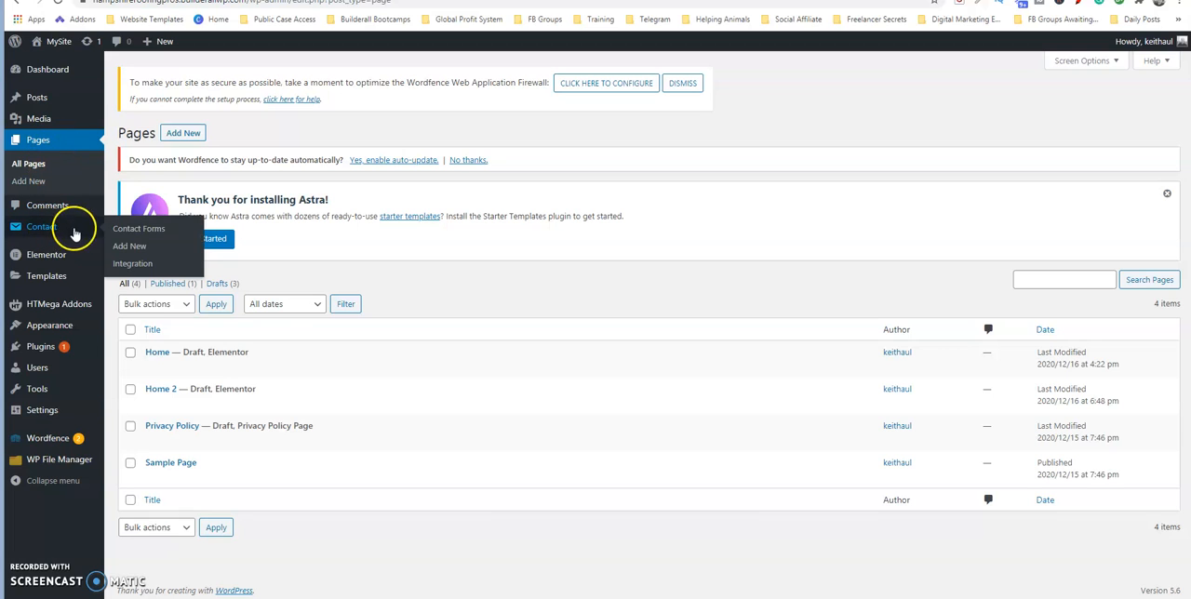
{"action": "left_click", "coordinate": [137, 232]}
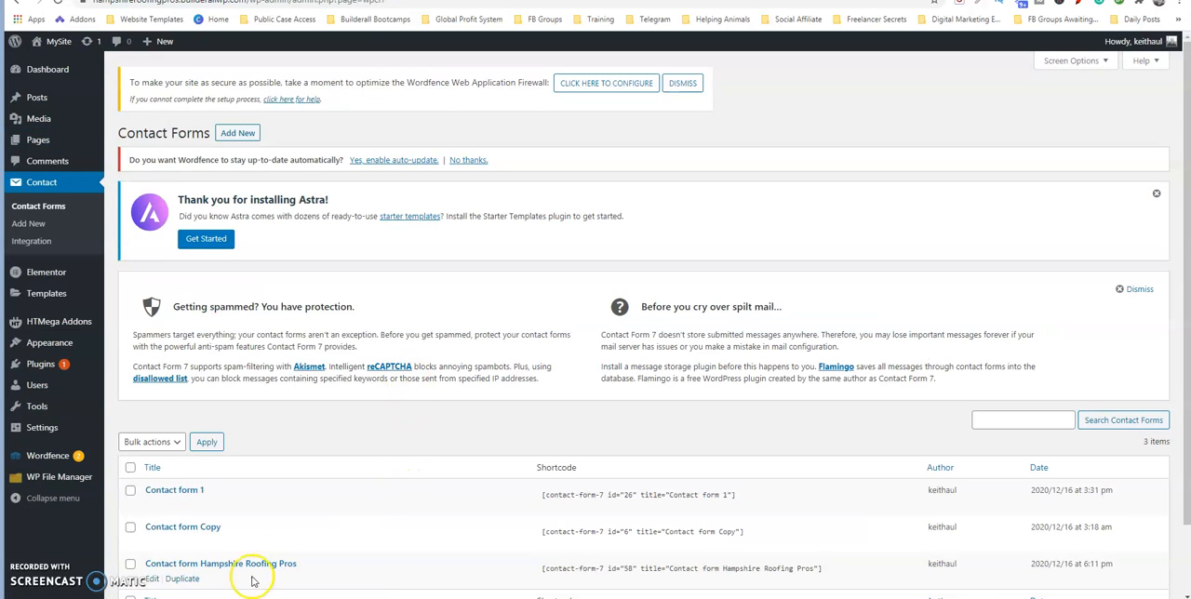
{"action": "left_click", "coordinate": [166, 565]}
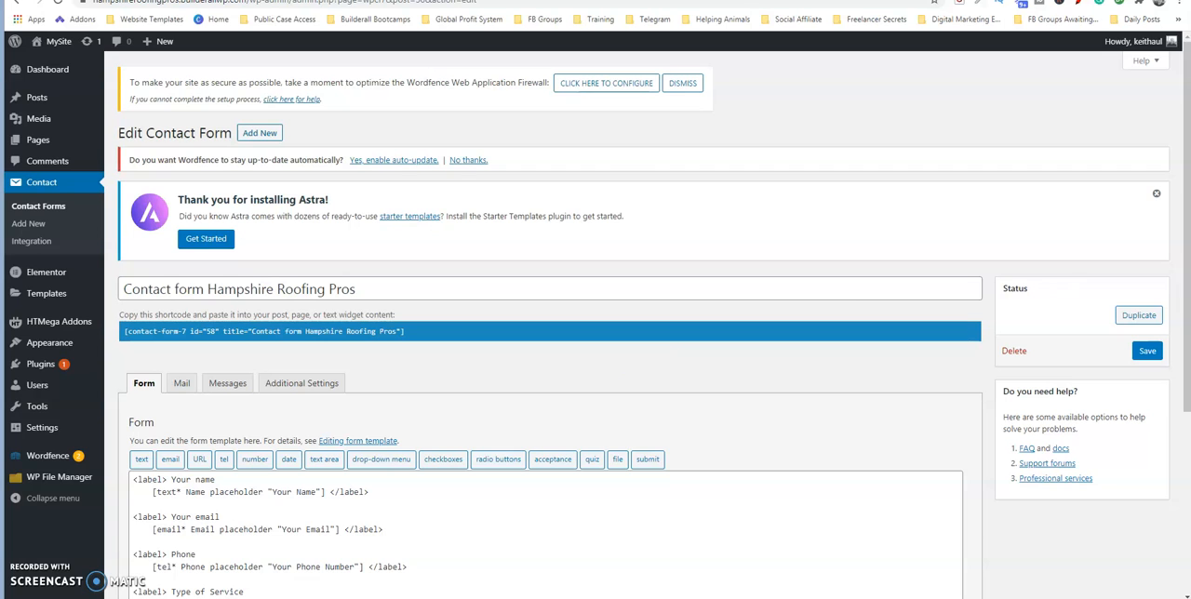
Remove the "Your name" label and its opening and closing label tags from the form template, and save the contact form.
{"action": "scroll", "coordinate": [1184, 165], "scroll_direction": "down", "scroll_amount": 5}
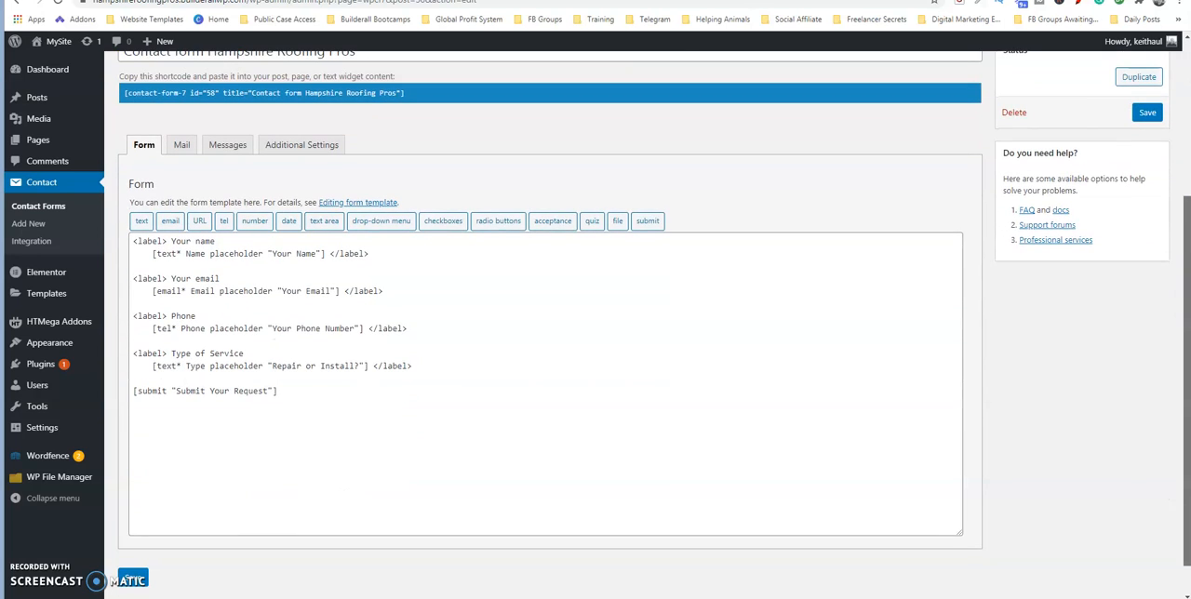
{"action": "left_click", "coordinate": [222, 242]}
{"action": "left_click_drag", "start_coordinate": [223, 241], "coordinate": [130, 243]}
{"action": "key", "text": "BackSpace"}
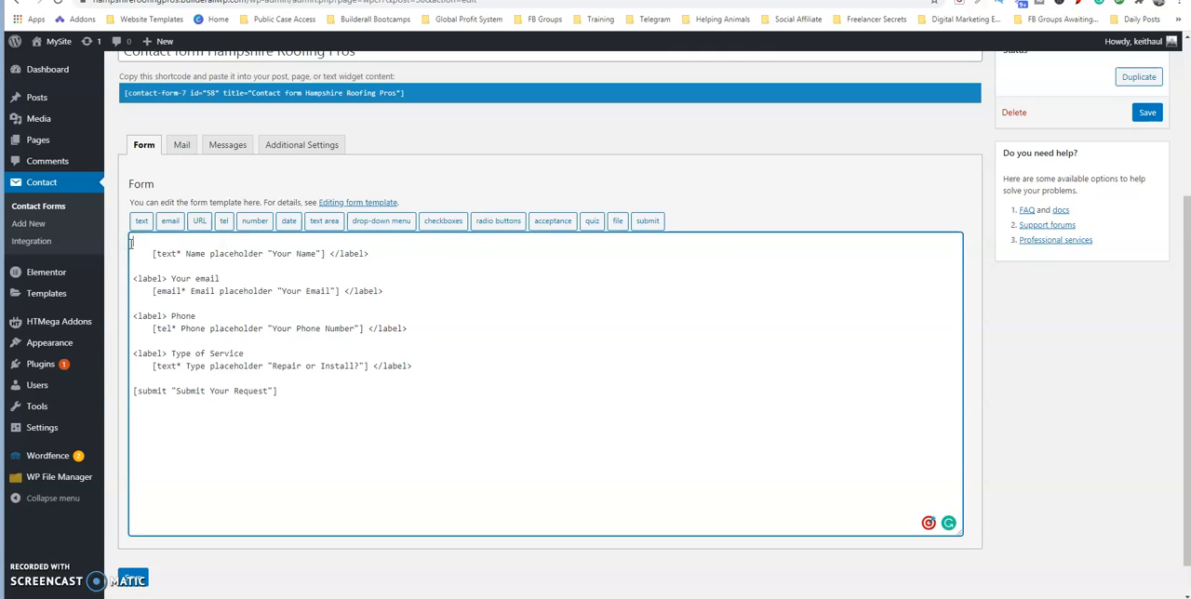
{"action": "left_click_drag", "start_coordinate": [330, 253], "coordinate": [388, 252]}
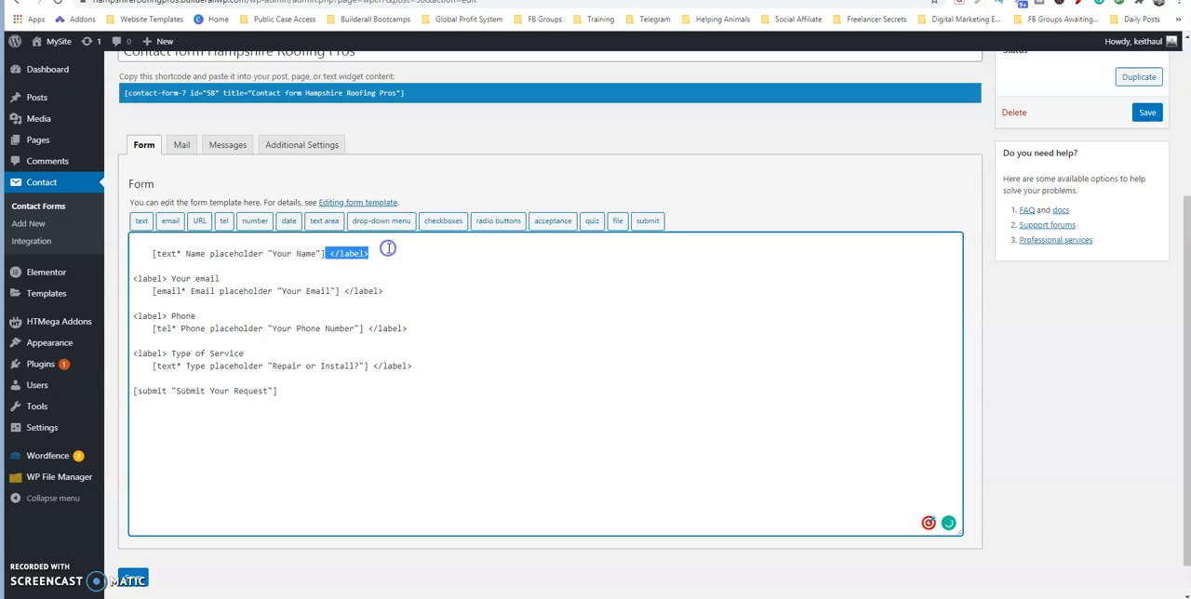
{"action": "key", "text": "BackSpace"}
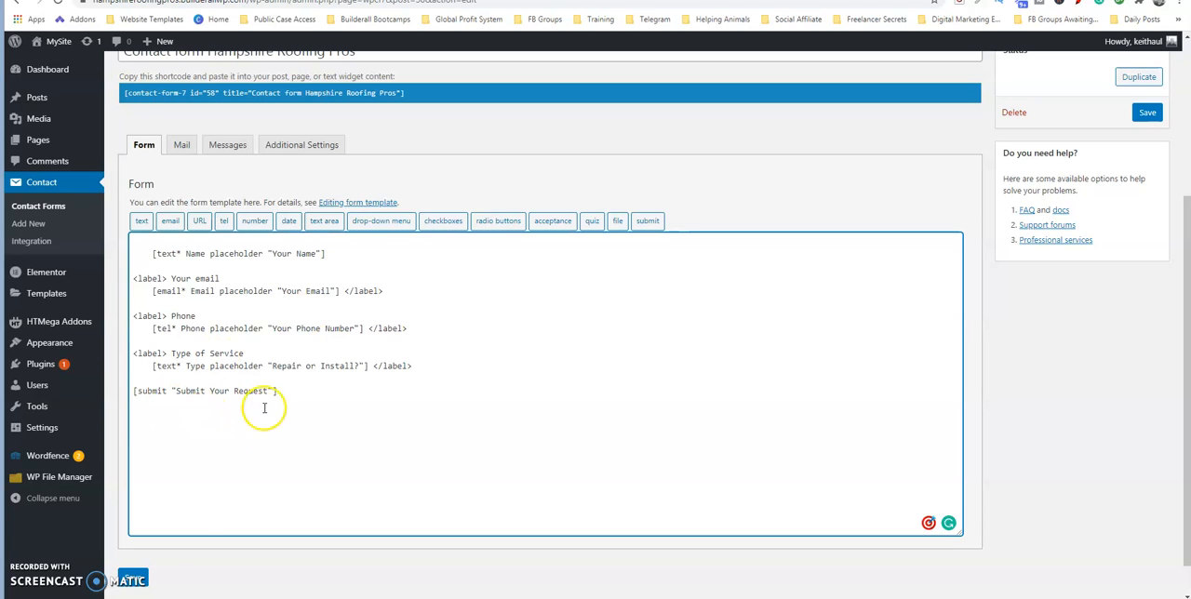
{"action": "left_click", "coordinate": [133, 581]}
{"action": "left_click", "coordinate": [133, 581]}
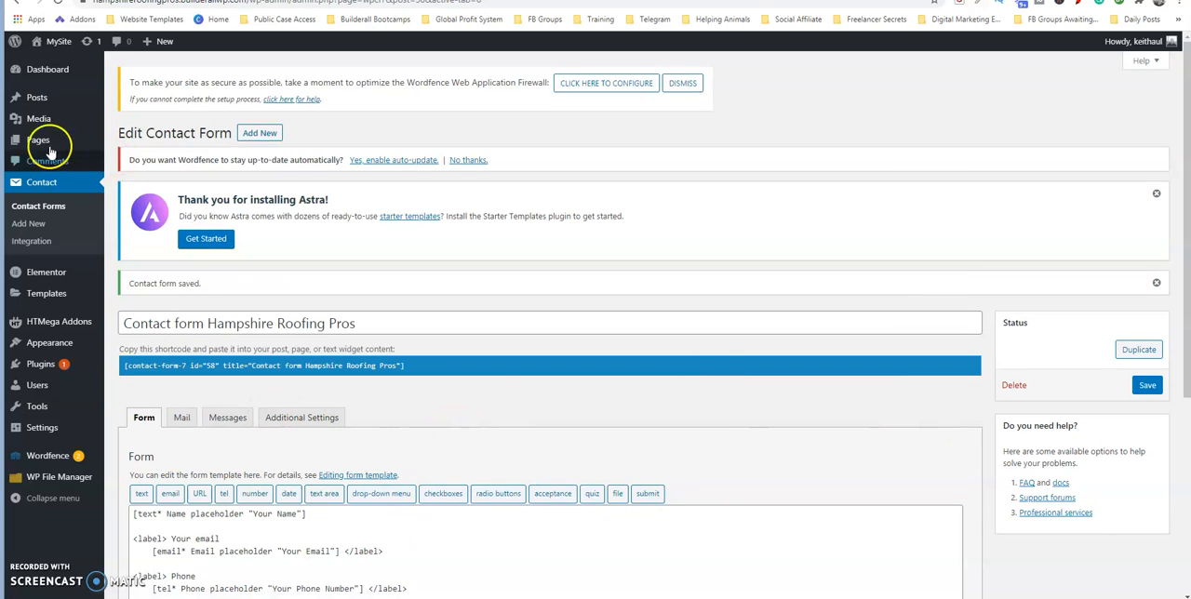
Open the Home 2 page from the pages list in the Elementor editor.
{"action": "mouse_move", "coordinate": [38, 143]}
{"action": "left_click", "coordinate": [131, 142]}
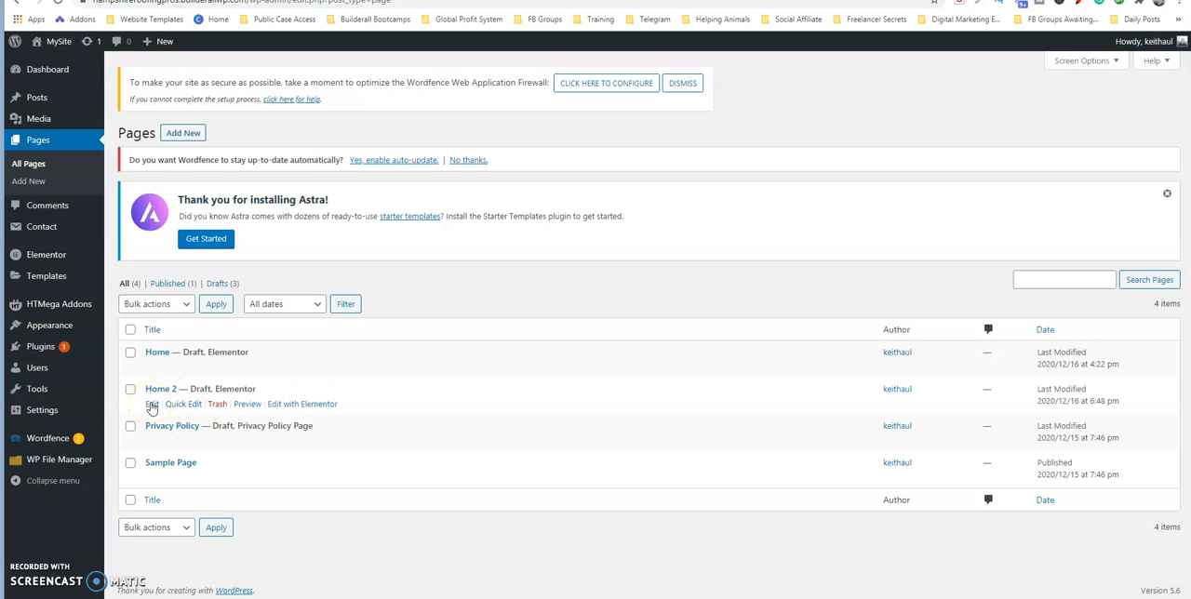
{"action": "left_click", "coordinate": [152, 405]}
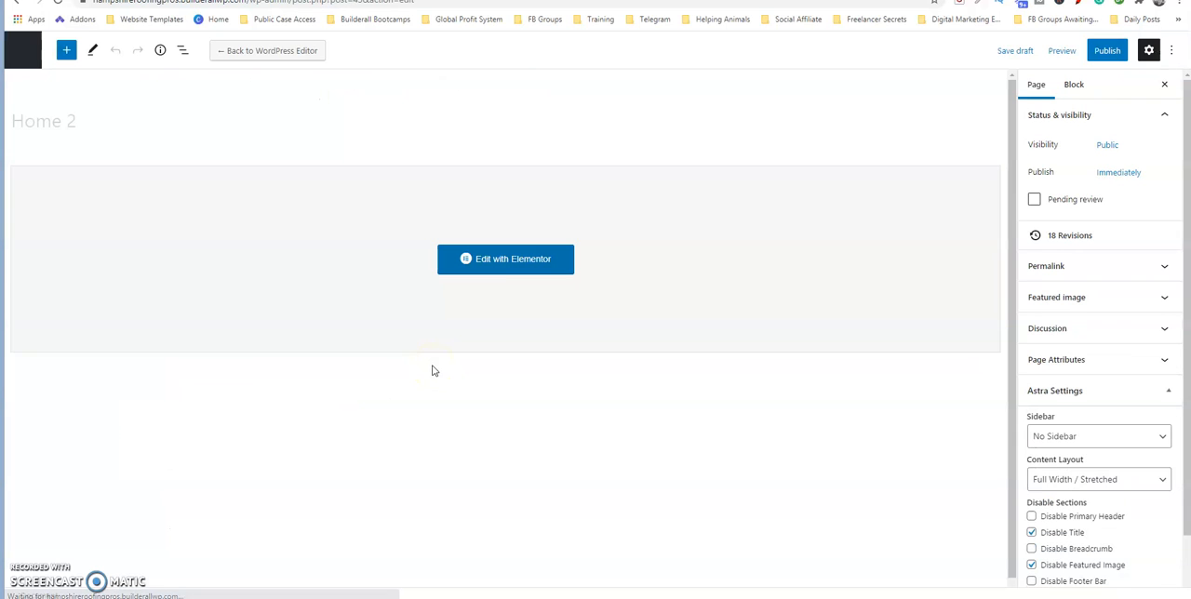
{"action": "left_click", "coordinate": [534, 259]}
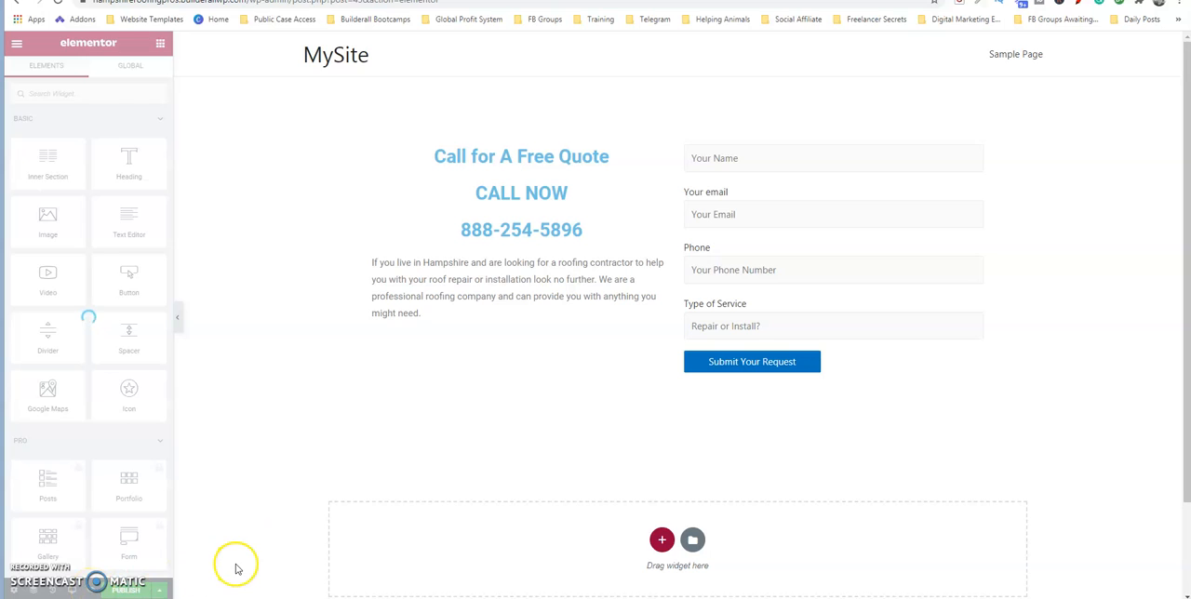
Preview the Home 2 page and test the contact form's name field with "lkasjflaksjf".
{"action": "left_click", "coordinate": [93, 591]}
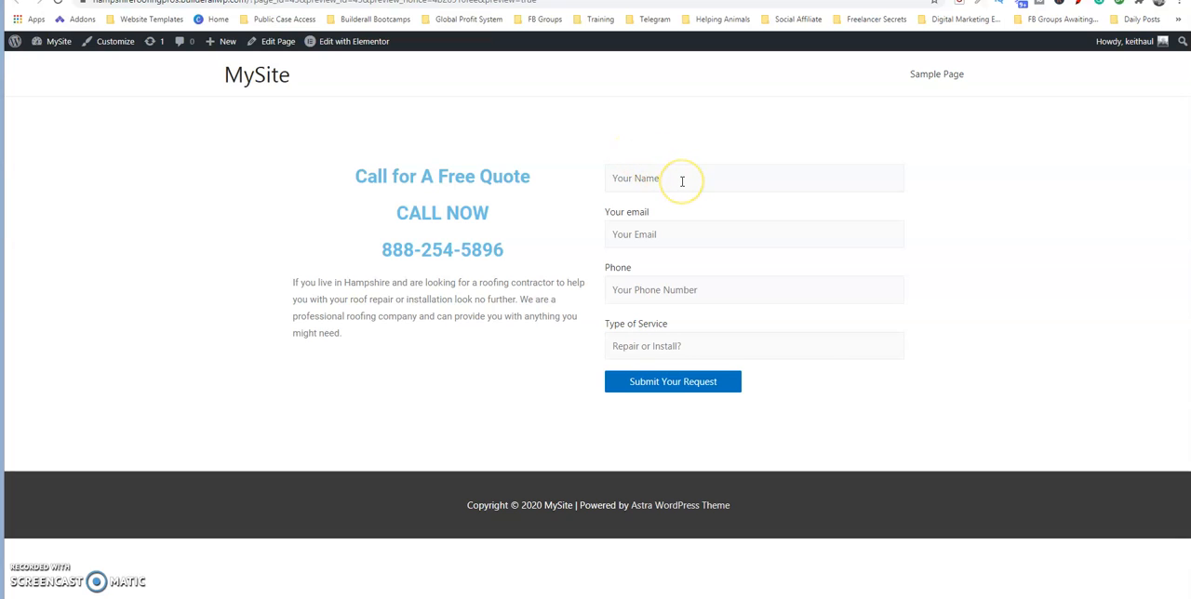
{"action": "left_click", "coordinate": [626, 179]}
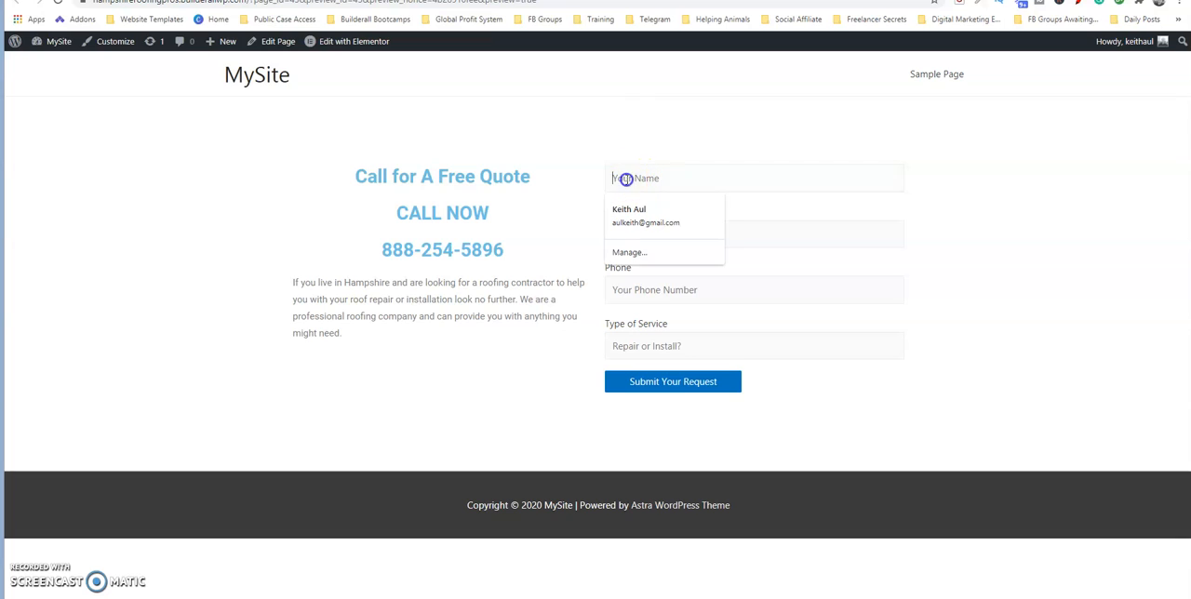
{"action": "type", "text": "lkasjflaksjf"}
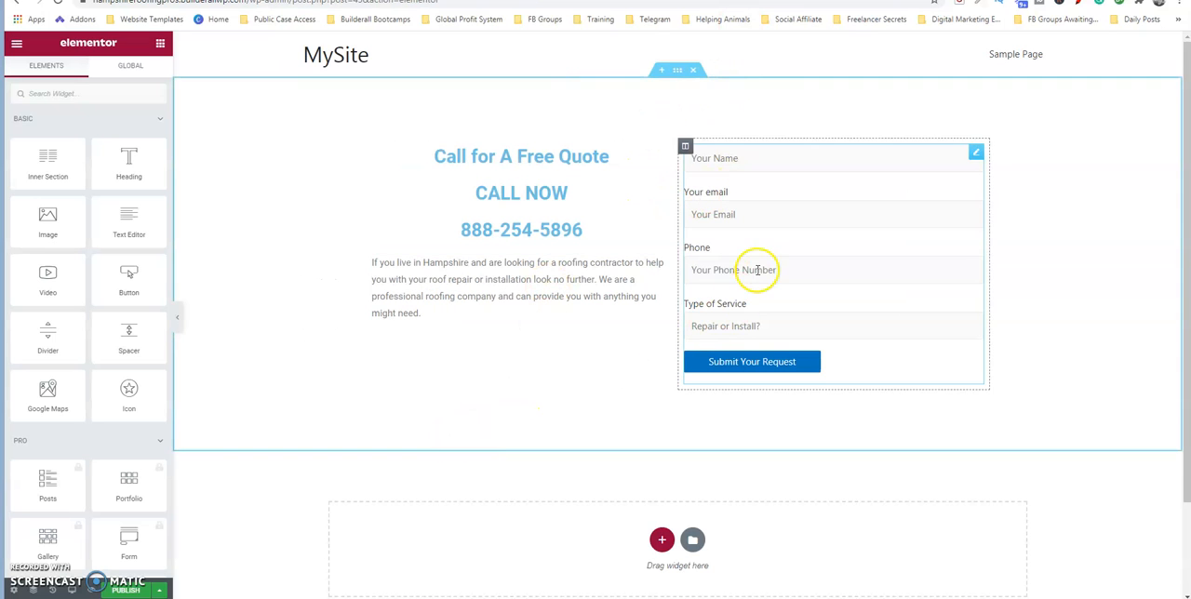
Delete the Shortcode widget holding the contact form from the column beside the quote text in the Elementor editor.
{"action": "left_click", "coordinate": [758, 270]}
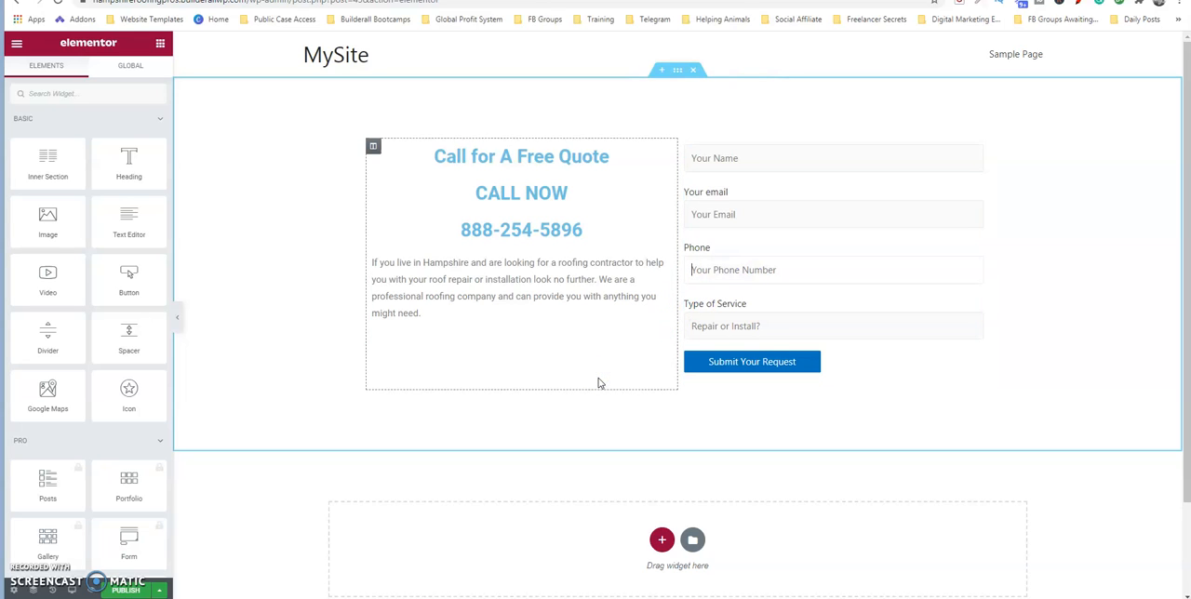
{"action": "left_click", "coordinate": [822, 268]}
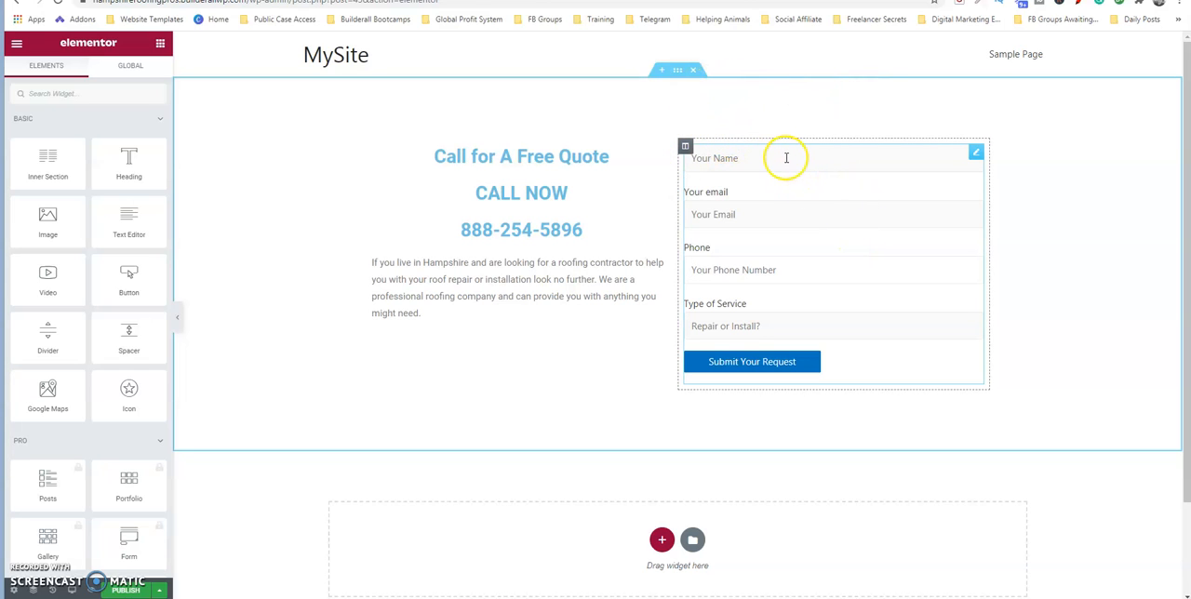
{"action": "left_click", "coordinate": [758, 164]}
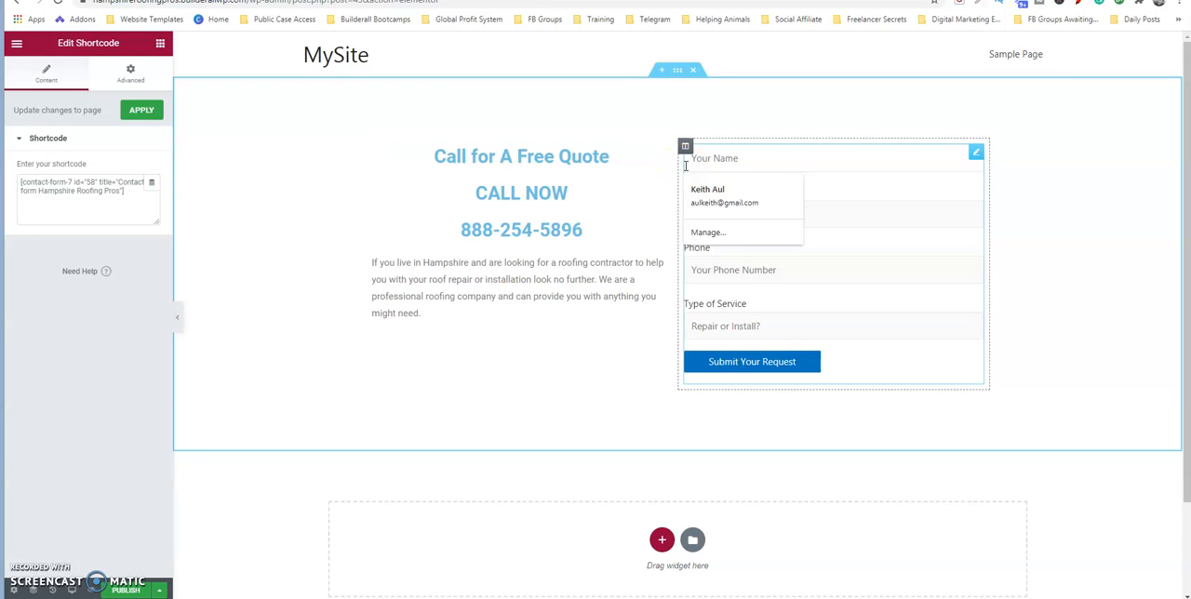
{"action": "left_click", "coordinate": [704, 143]}
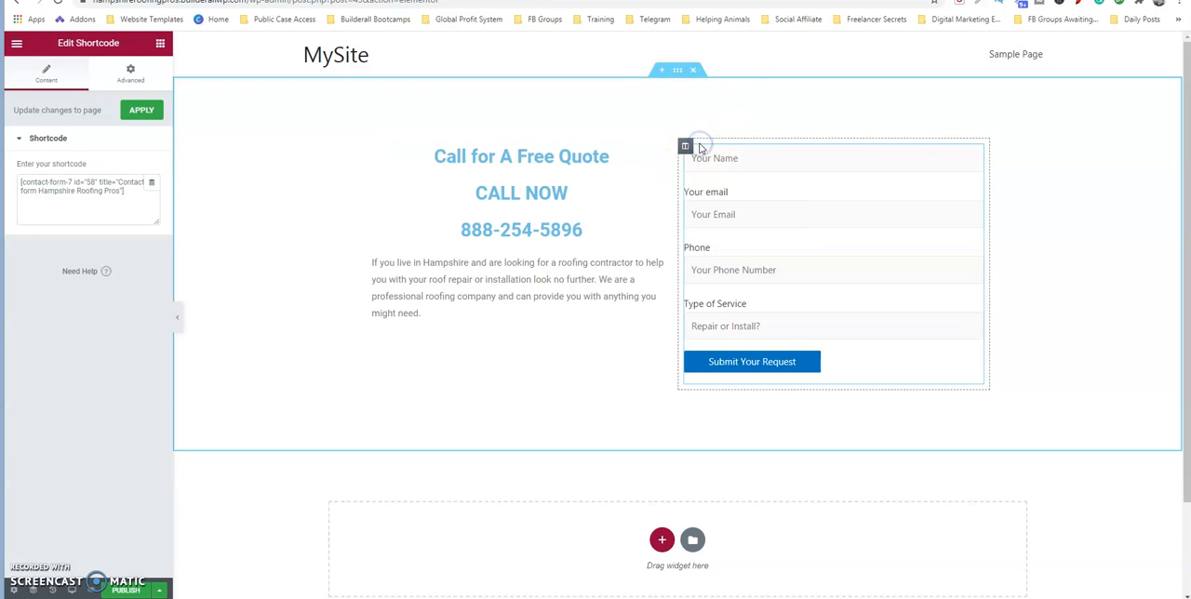
{"action": "key", "text": "Delete"}
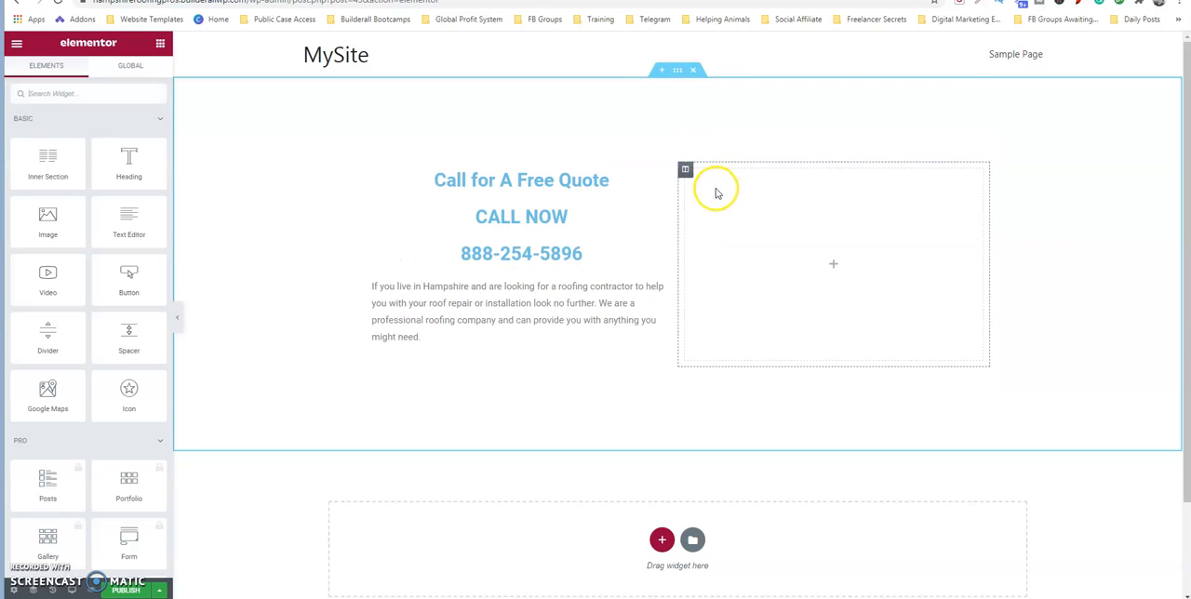
Add the HTMega Contact form 7 widget to the empty column and assign Contact form Hampshire Roofing Pros to it.
{"action": "left_click", "coordinate": [159, 119]}
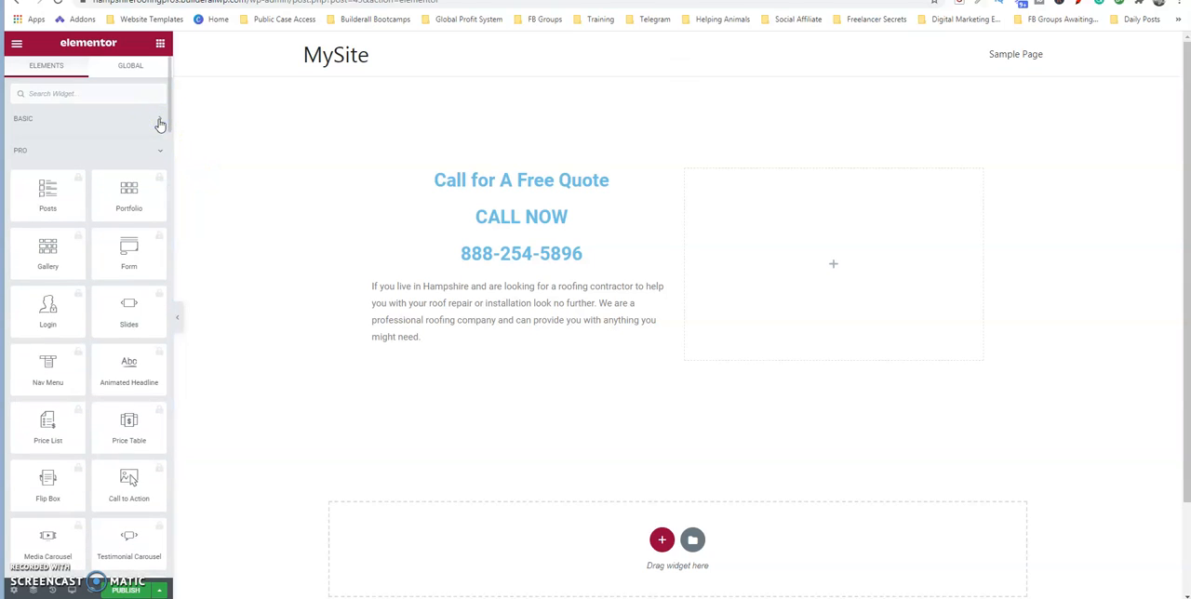
{"action": "left_click", "coordinate": [159, 151]}
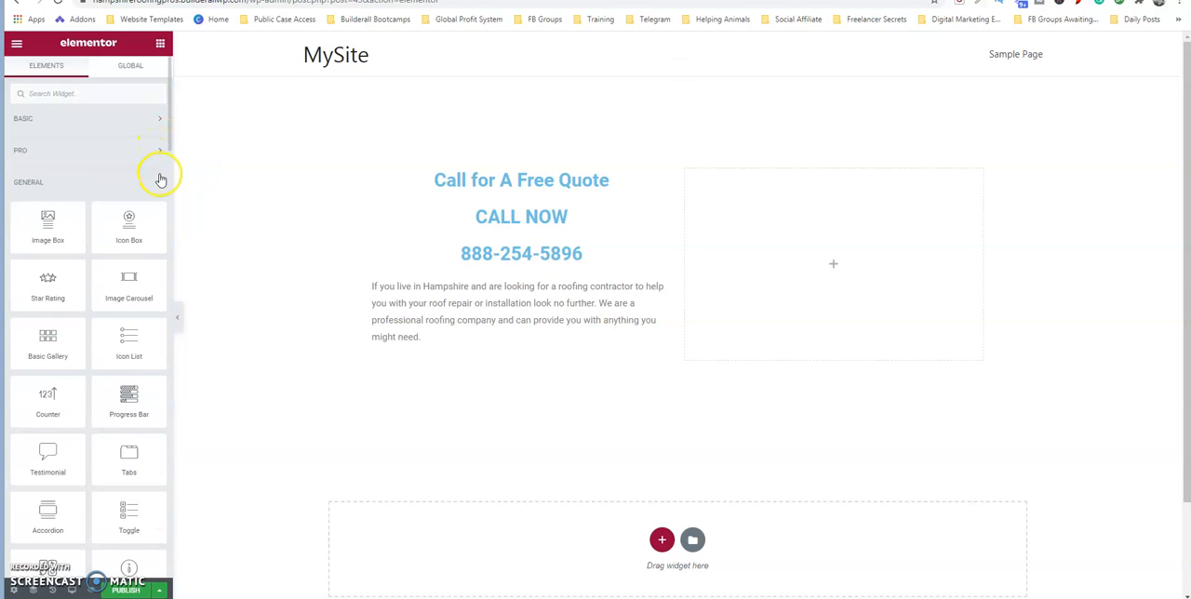
{"action": "left_click", "coordinate": [159, 182]}
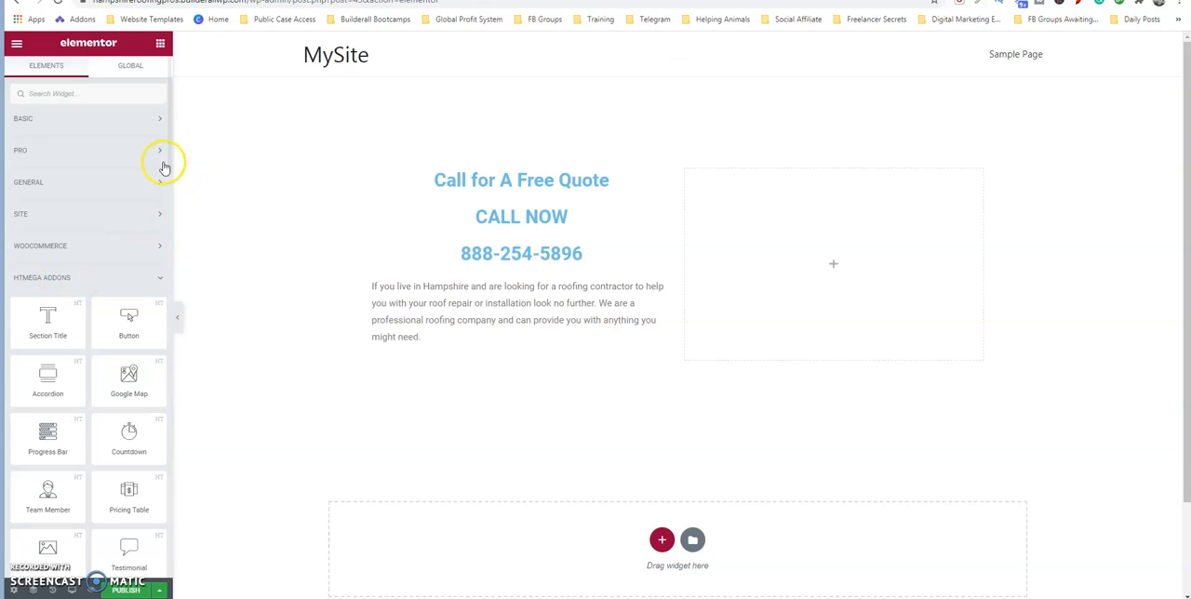
{"action": "left_click_drag", "start_coordinate": [170, 163], "coordinate": [173, 211]}
{"action": "scroll", "coordinate": [101, 280], "scroll_direction": "down", "scroll_amount": 2}
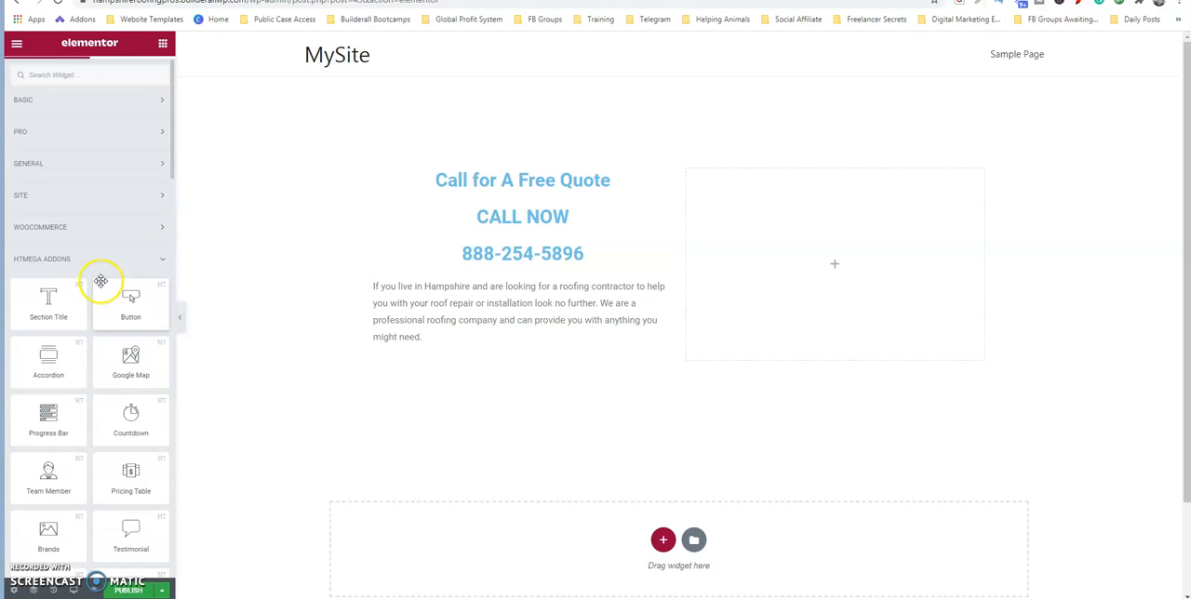
{"action": "scroll", "coordinate": [101, 280], "scroll_direction": "down", "scroll_amount": 10}
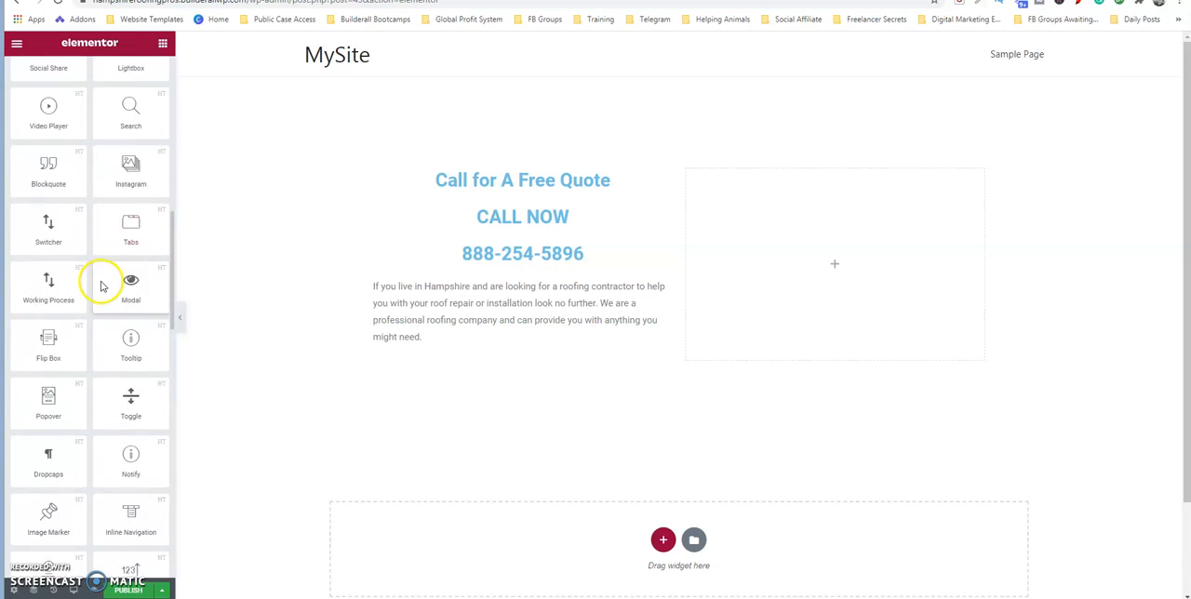
{"action": "scroll", "coordinate": [100, 280], "scroll_direction": "down", "scroll_amount": 5}
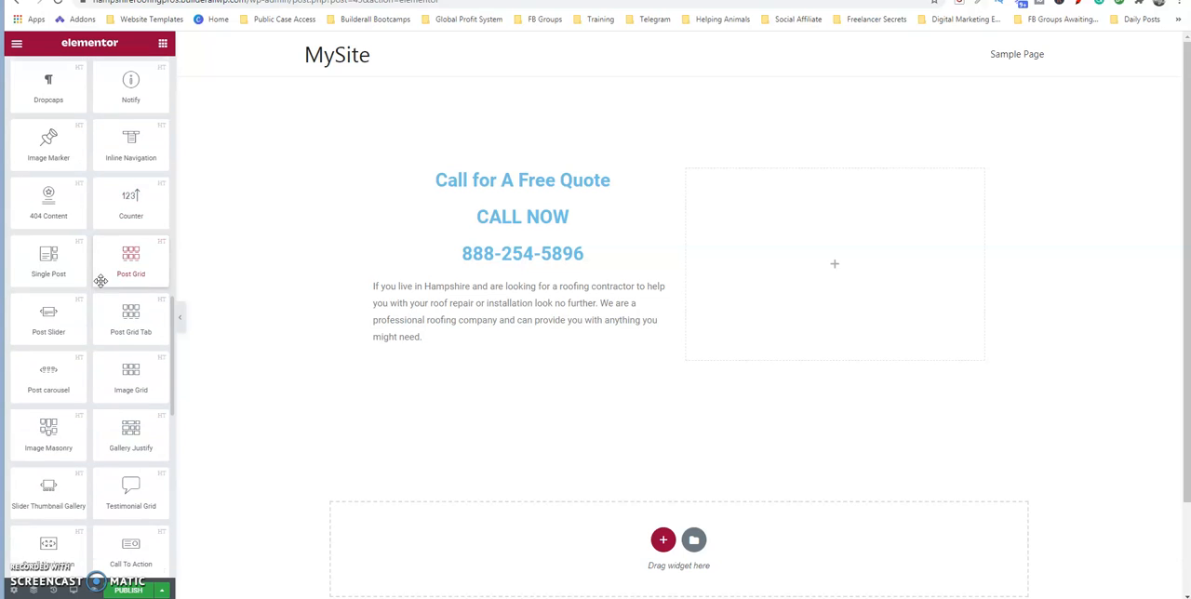
{"action": "scroll", "coordinate": [101, 280], "scroll_direction": "down", "scroll_amount": 9}
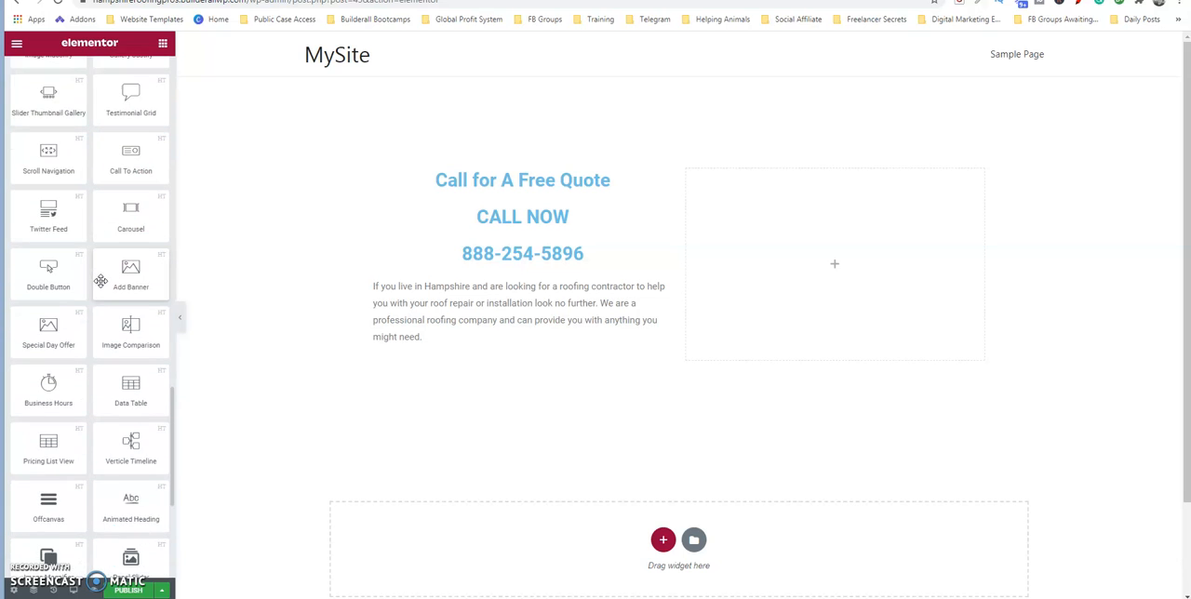
{"action": "scroll", "coordinate": [100, 280], "scroll_direction": "down", "scroll_amount": 4}
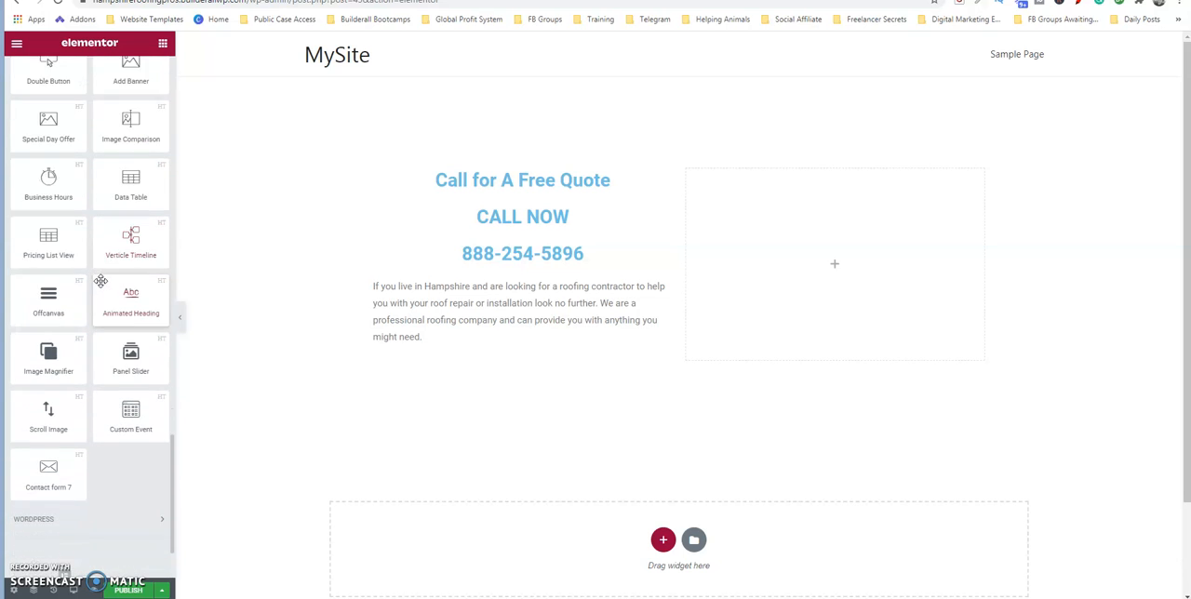
{"action": "left_click_drag", "start_coordinate": [48, 473], "coordinate": [801, 228]}
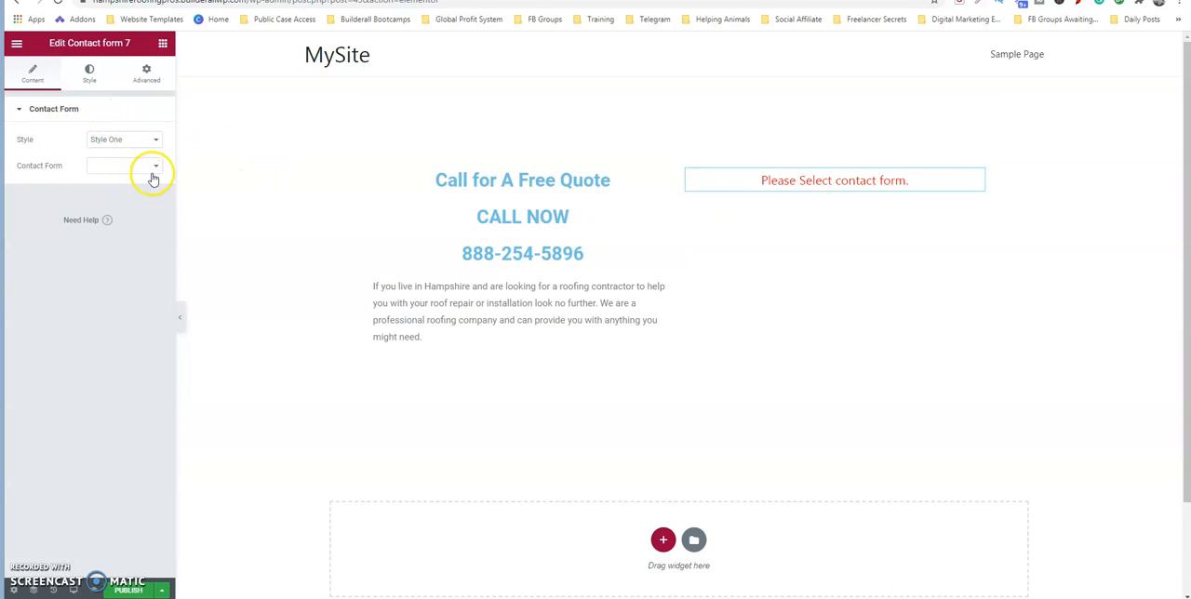
{"action": "left_click", "coordinate": [155, 168]}
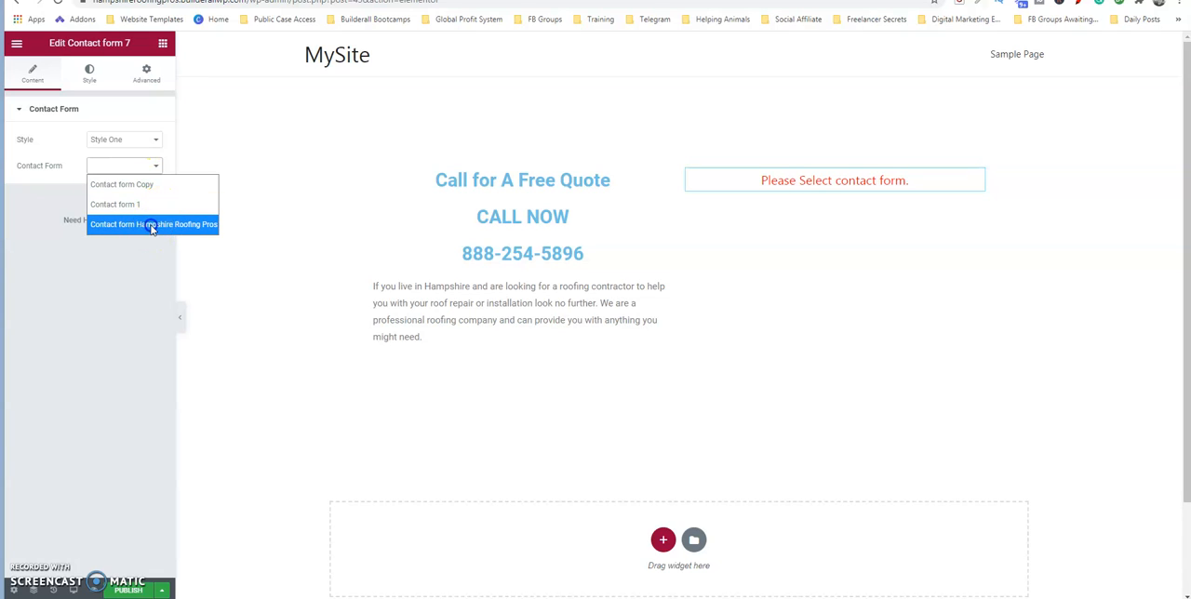
{"action": "left_click", "coordinate": [152, 226]}
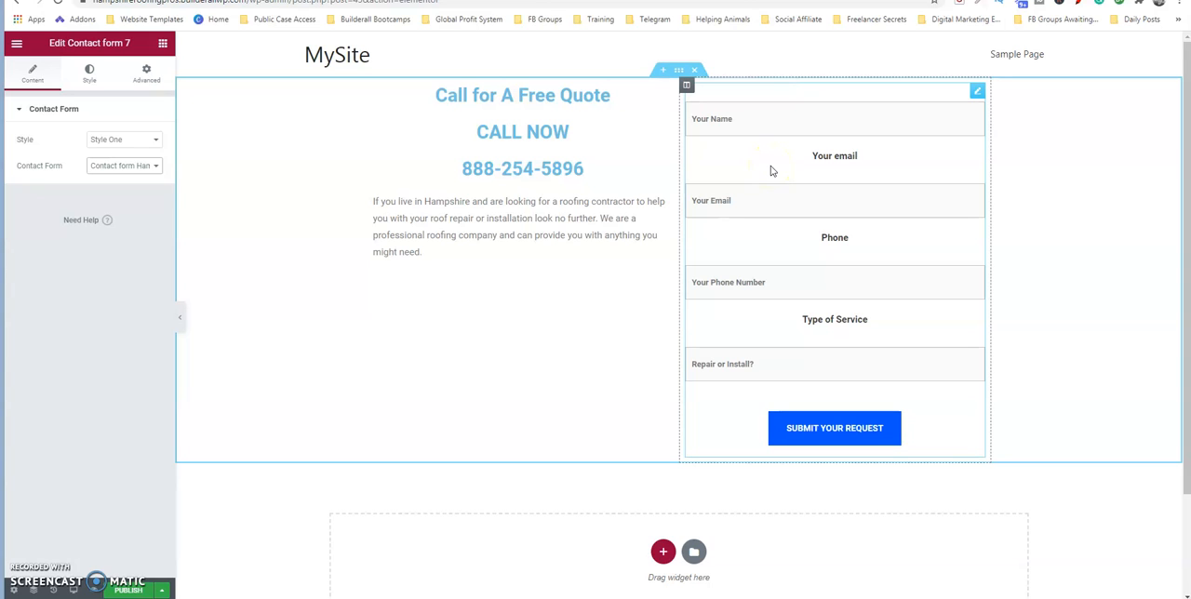
Try Style Three on the contact form widget and check its name field on the canvas.
{"action": "left_click", "coordinate": [155, 140]}
{"action": "left_click", "coordinate": [120, 198]}
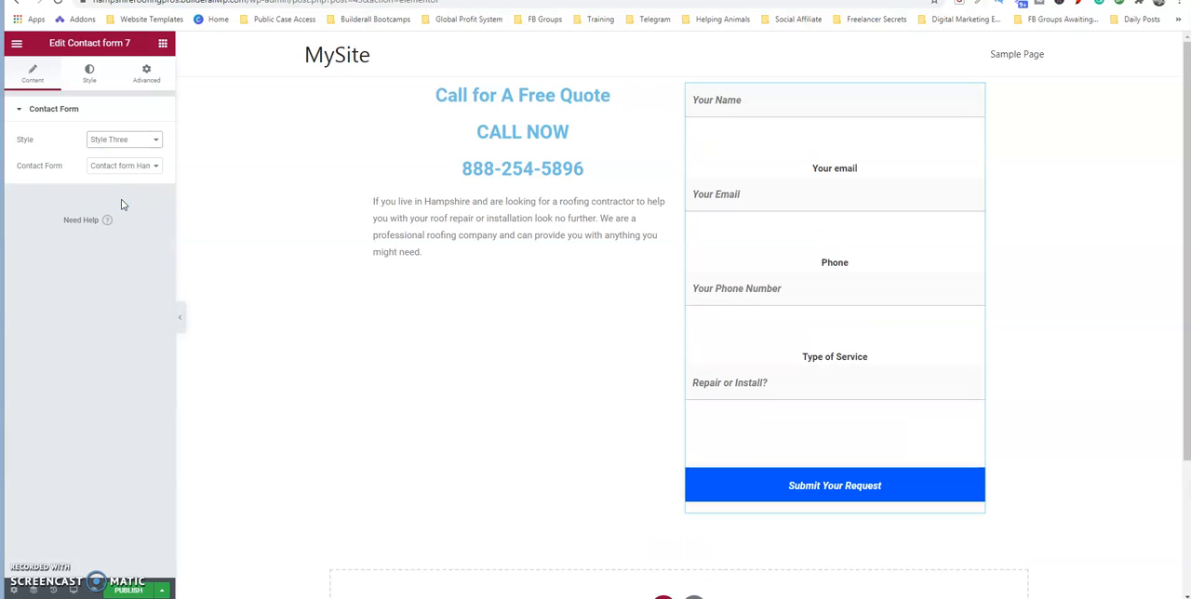
{"action": "left_click", "coordinate": [157, 167]}
{"action": "left_click", "coordinate": [776, 93]}
{"action": "left_click", "coordinate": [772, 102]}
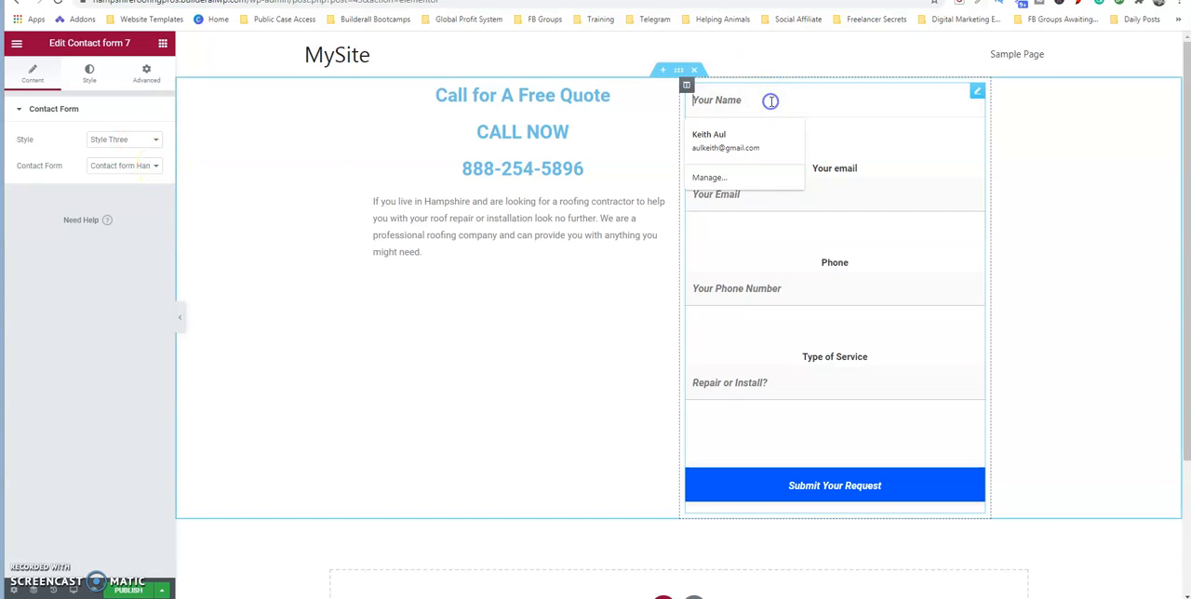
Set the contact form widget's style to Style Four.
{"action": "left_click", "coordinate": [153, 165]}
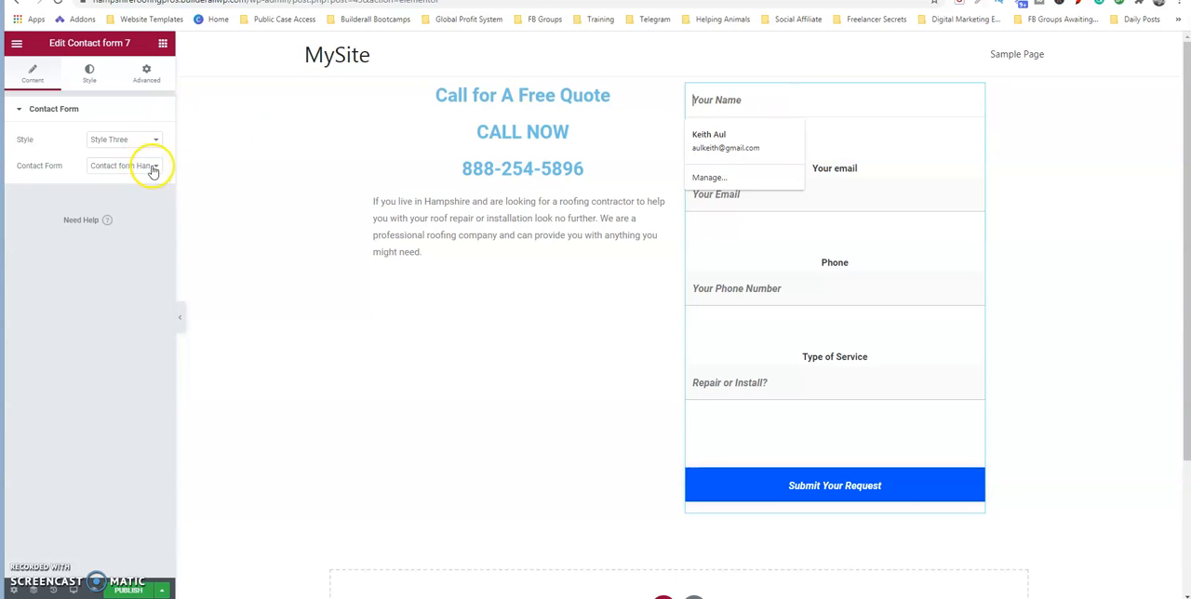
{"action": "left_click", "coordinate": [147, 139]}
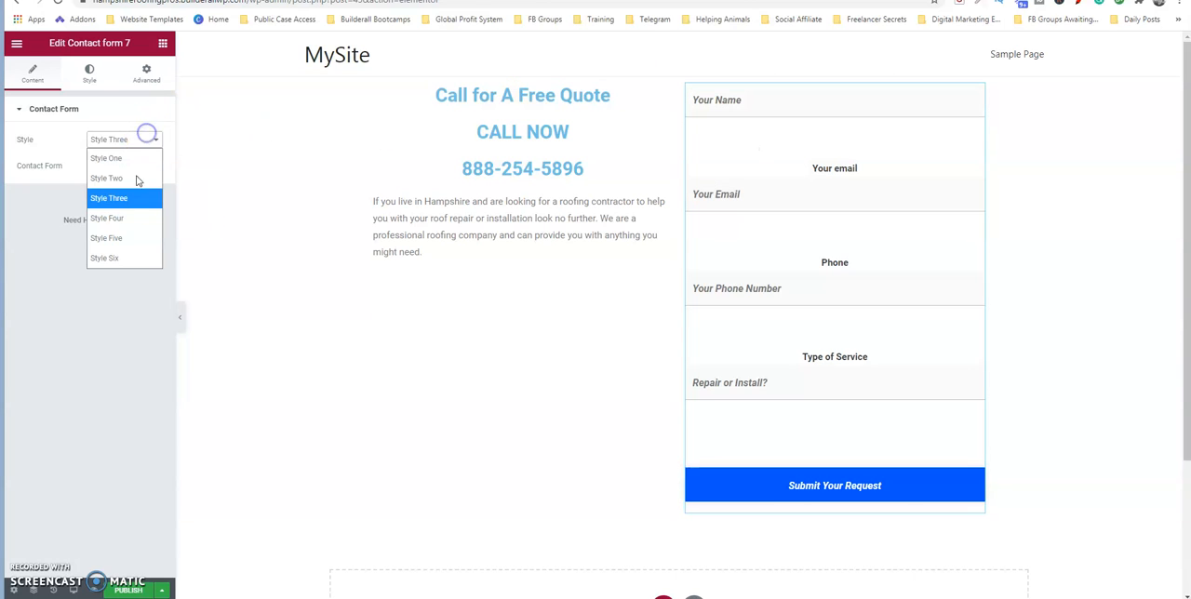
{"action": "left_click", "coordinate": [129, 223]}
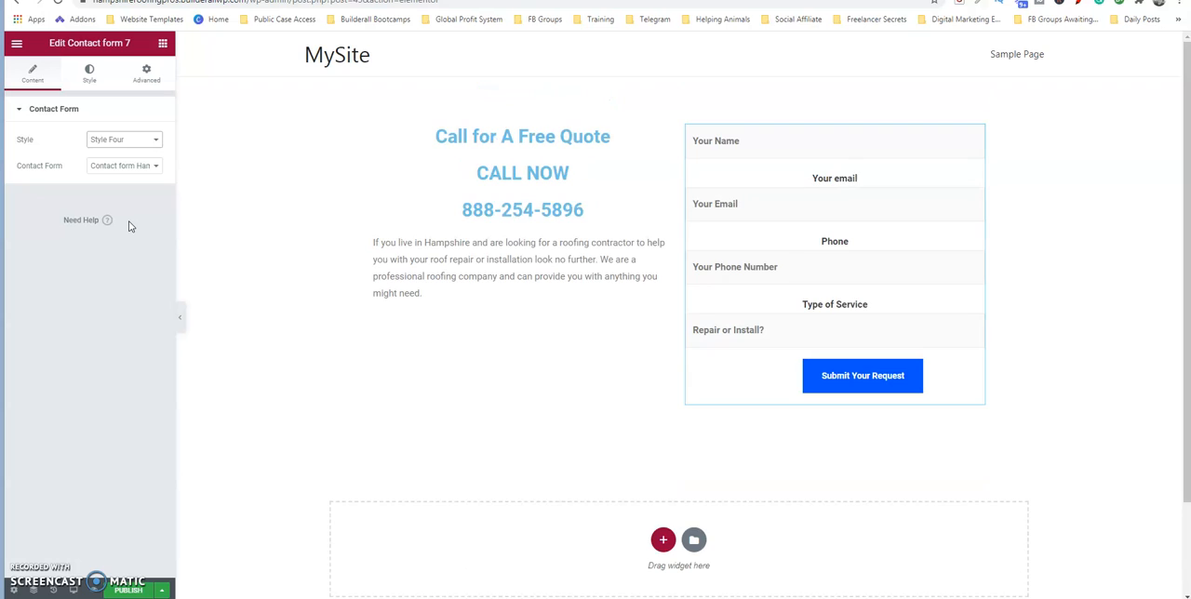